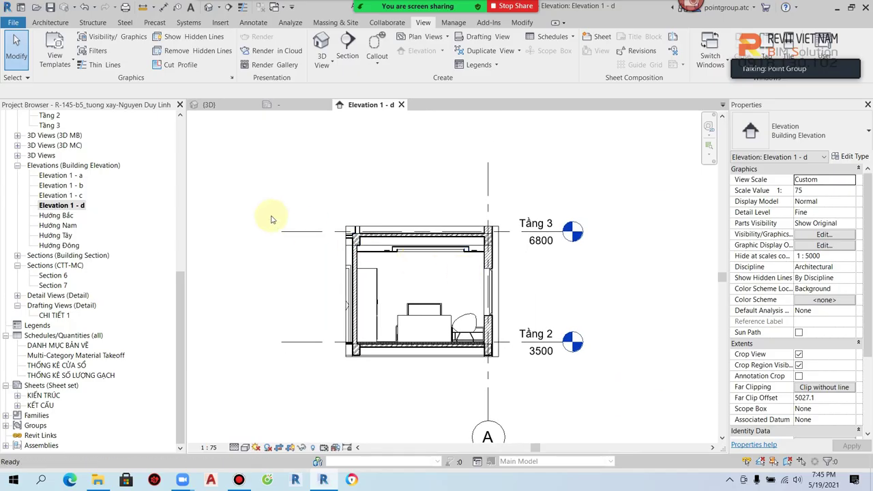
# Expand the KIẾN TRÚC sheet group under Sheets in the Project Browser
pyautogui.scroll(-2, 250, 228)
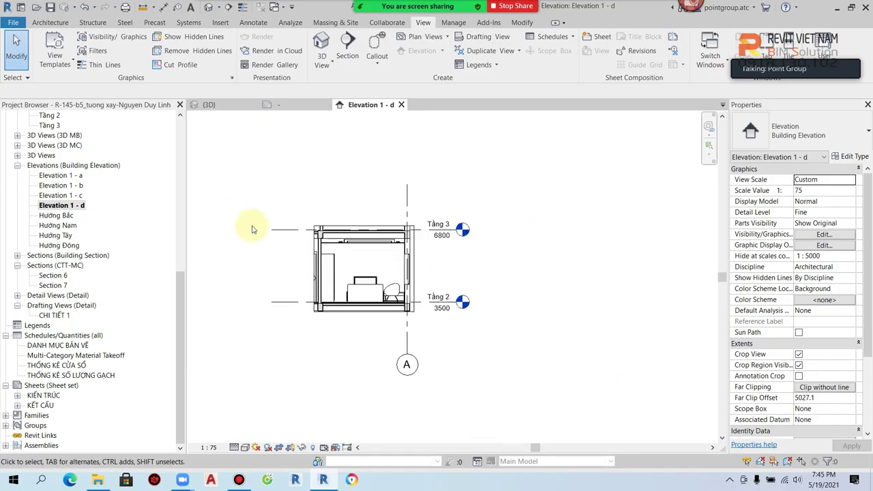
pyautogui.scroll(1, 285, 202)
pyautogui.scroll(1, 285, 203)
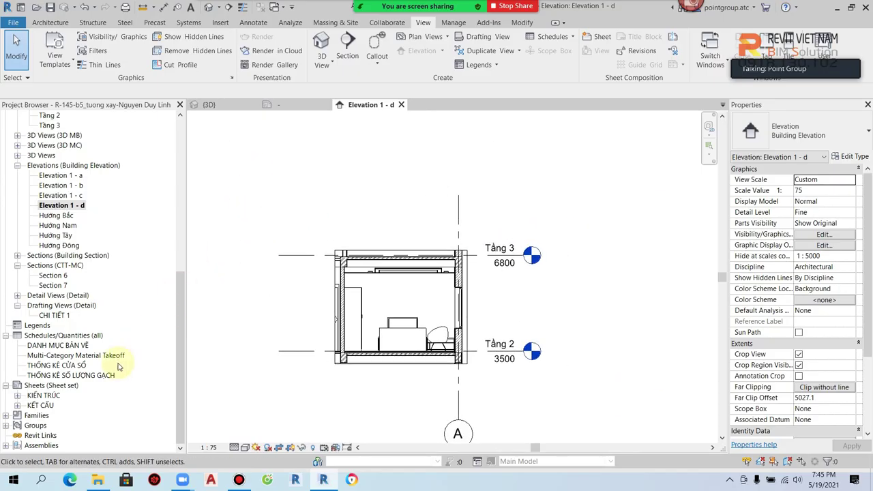
pyautogui.click(18, 395)
pyautogui.scroll(-3, 116, 353)
pyautogui.scroll(-1, 116, 353)
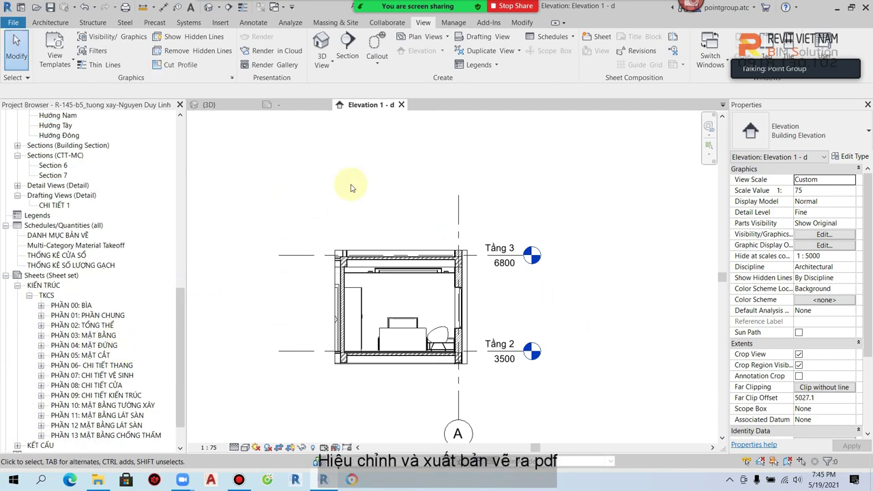
pyautogui.scroll(-2, 351, 185)
# Set the printer to Microsoft Print to PDF, then bring up the File menu's export choices
pyautogui.hotkey('ctrl', 'p')
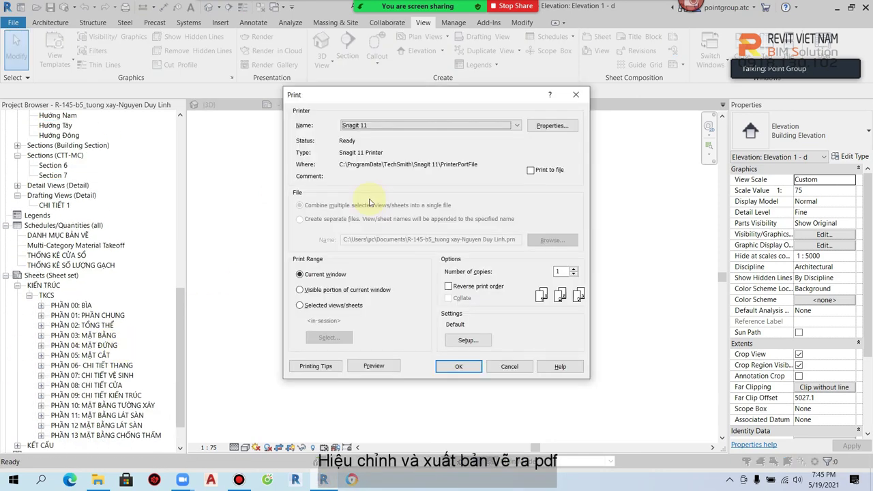
pyautogui.click(399, 126)
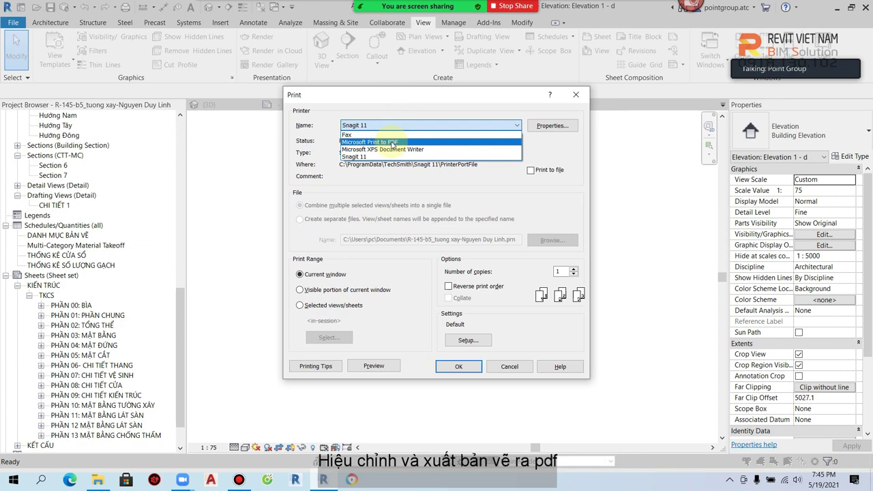
pyautogui.click(393, 143)
pyautogui.click(576, 94)
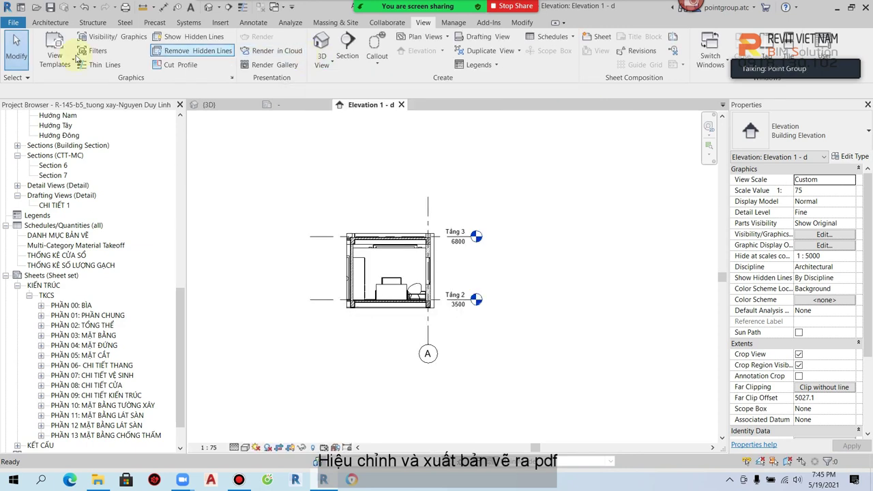
pyautogui.click(14, 23)
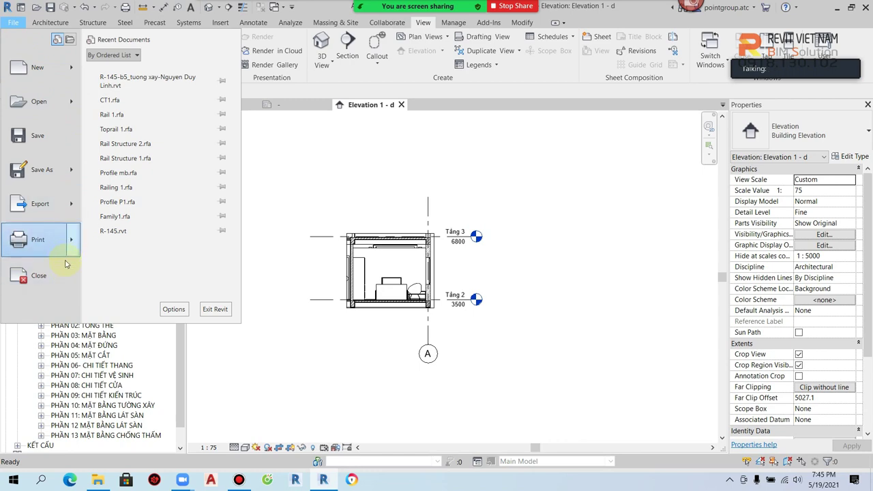
pyautogui.moveTo(40, 204)
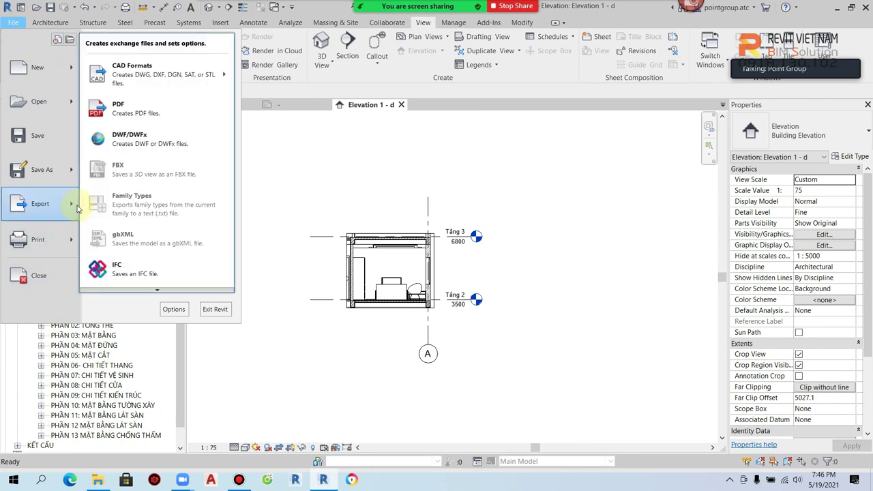
# Start a PDF export set to Selected views/sheets and browse the list of views and sheets
pyautogui.click(160, 135)
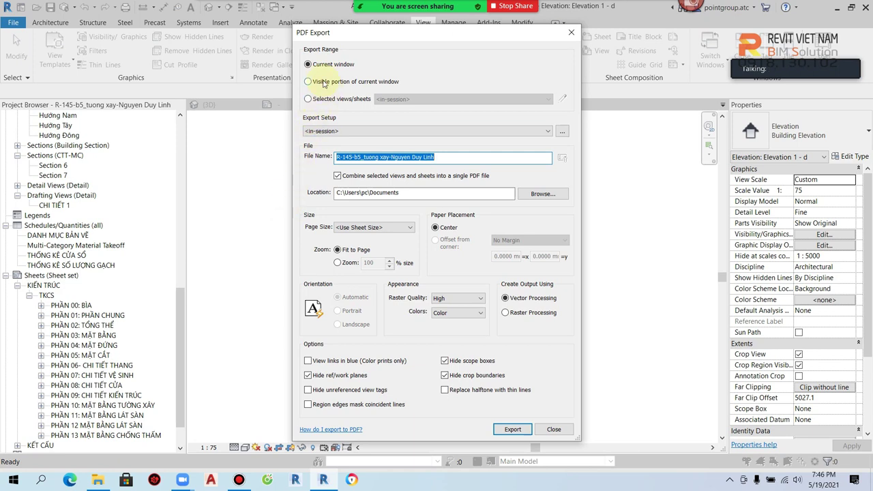
pyautogui.click(308, 99)
pyautogui.click(562, 99)
pyautogui.scroll(-5, 389, 284)
pyautogui.scroll(-5, 390, 280)
pyautogui.scroll(-5, 390, 278)
pyautogui.scroll(5, 389, 280)
pyautogui.scroll(5, 392, 286)
pyautogui.scroll(5, 395, 292)
pyautogui.scroll(2, 398, 296)
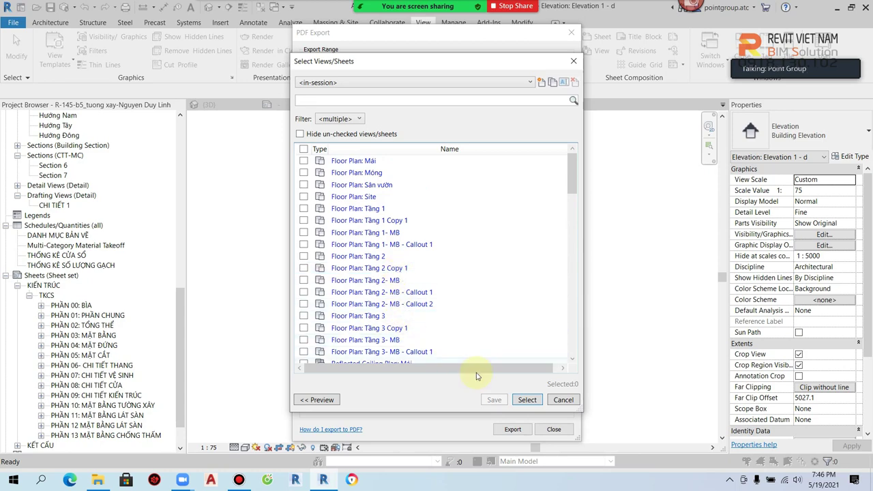
pyautogui.click(526, 401)
# Try the view set filters and Check All/Check None, then close PDF Export without exporting
pyautogui.click(549, 100)
pyautogui.click(550, 103)
pyautogui.click(561, 100)
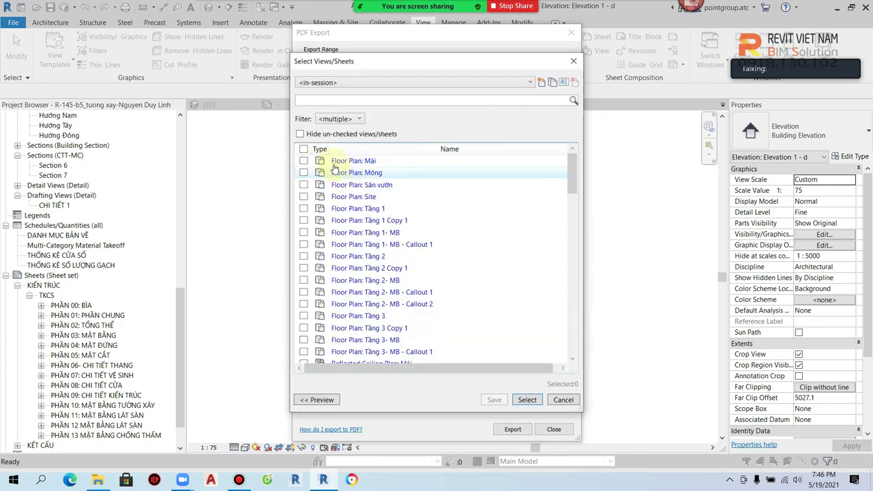
pyautogui.click(301, 135)
pyautogui.click(301, 135)
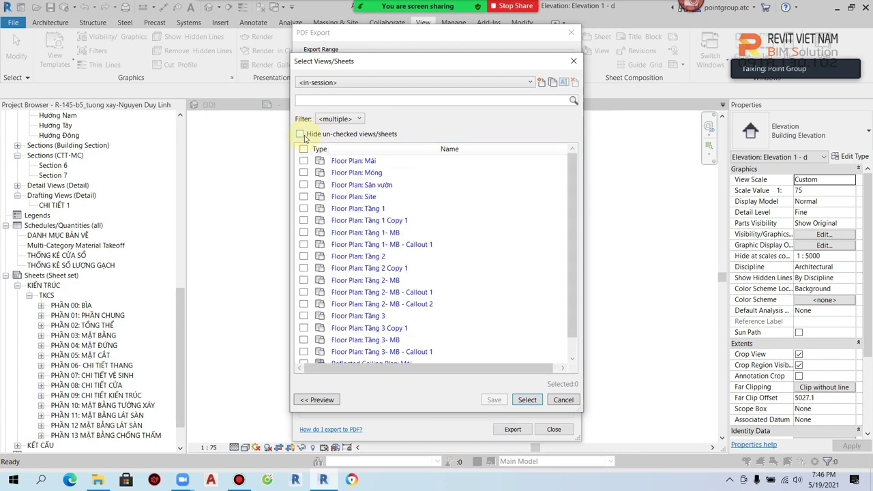
pyautogui.click(304, 149)
pyautogui.click(303, 148)
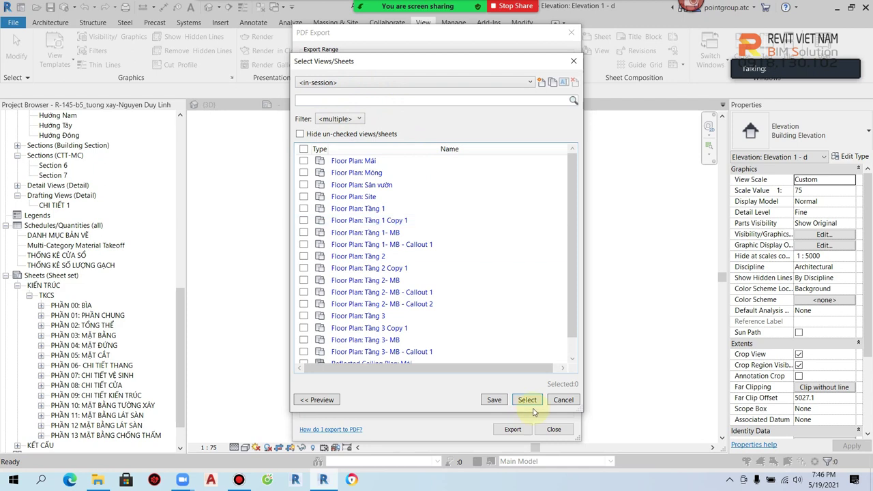
pyautogui.click(563, 400)
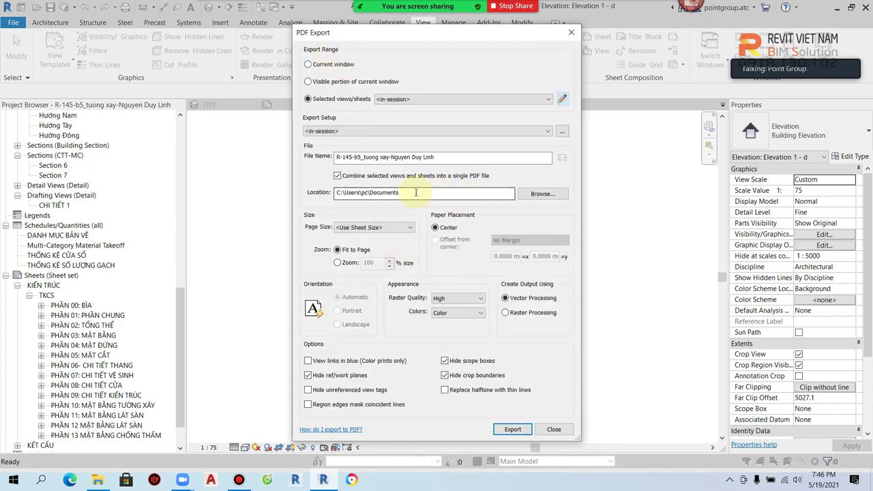
pyautogui.press('Escape')
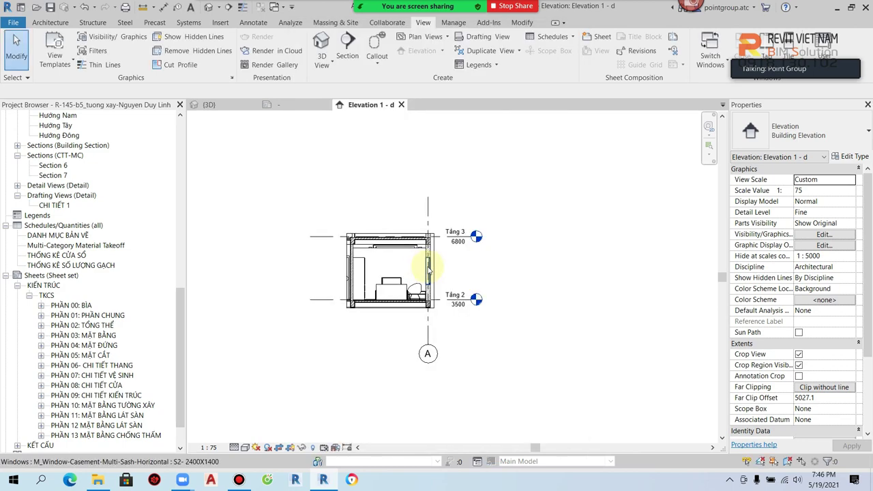
# Print to Microsoft Print to PDF as one combined file of selected views/sheets, opening the sheet list
pyautogui.hotkey('ctrl', 'p')
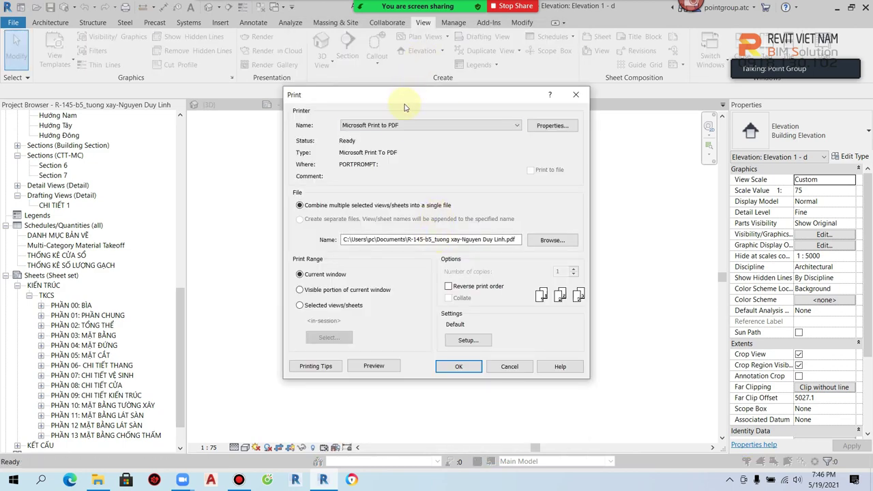
pyautogui.click(394, 127)
pyautogui.click(392, 142)
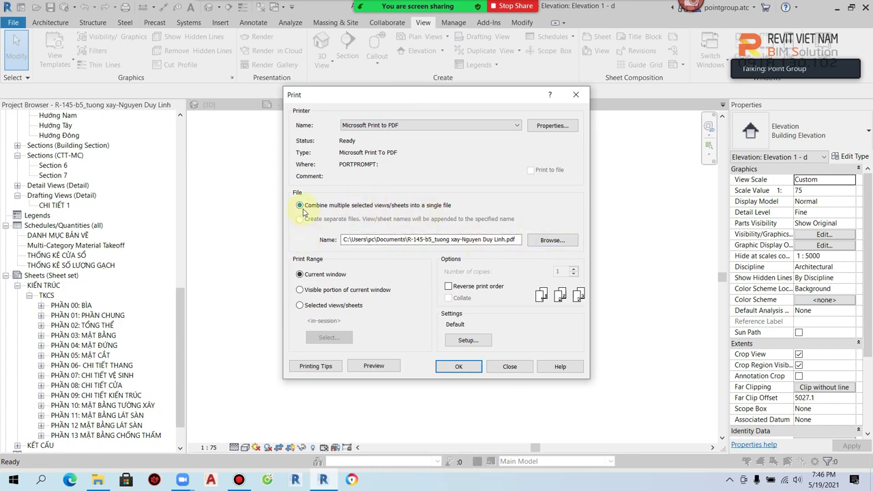
pyautogui.click(552, 240)
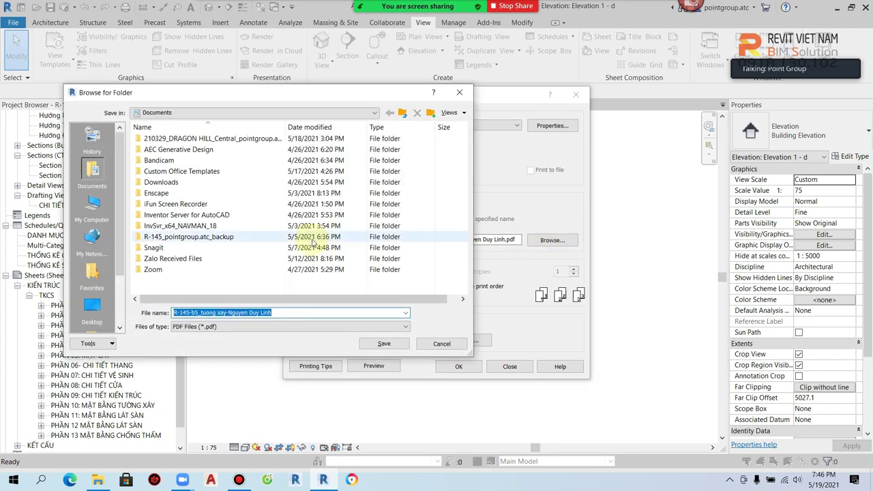
pyautogui.click(386, 343)
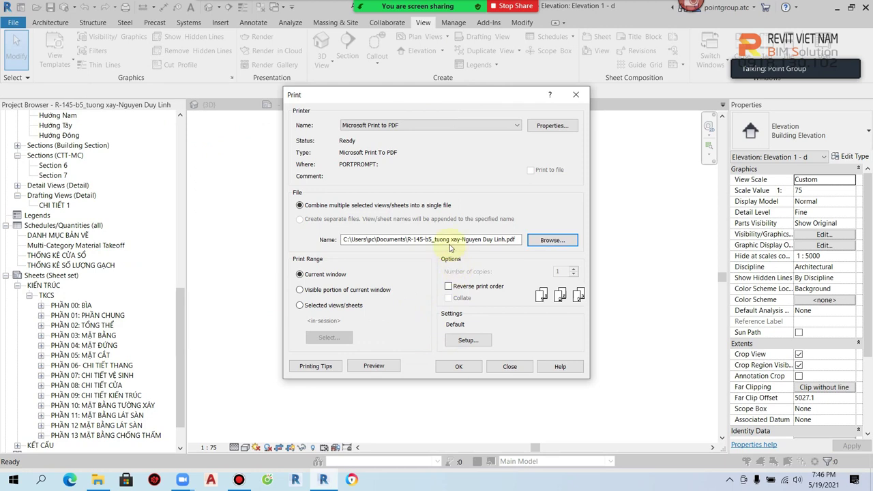
pyautogui.click(300, 305)
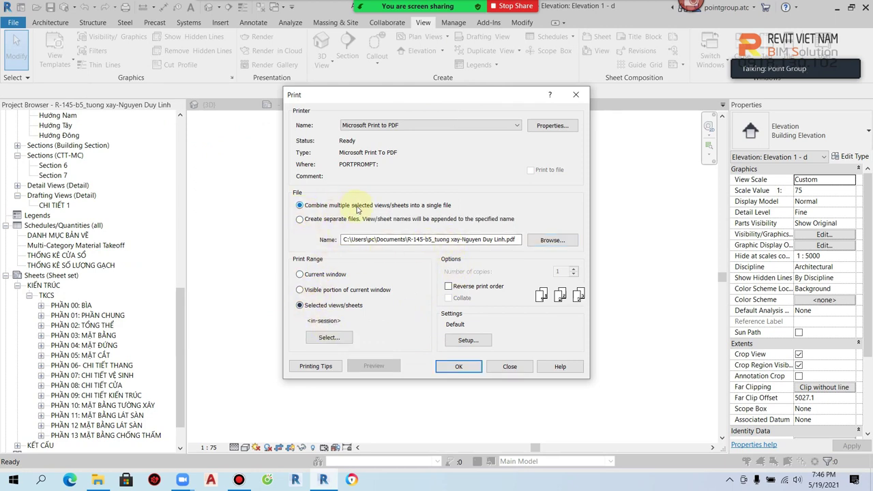
pyautogui.click(330, 338)
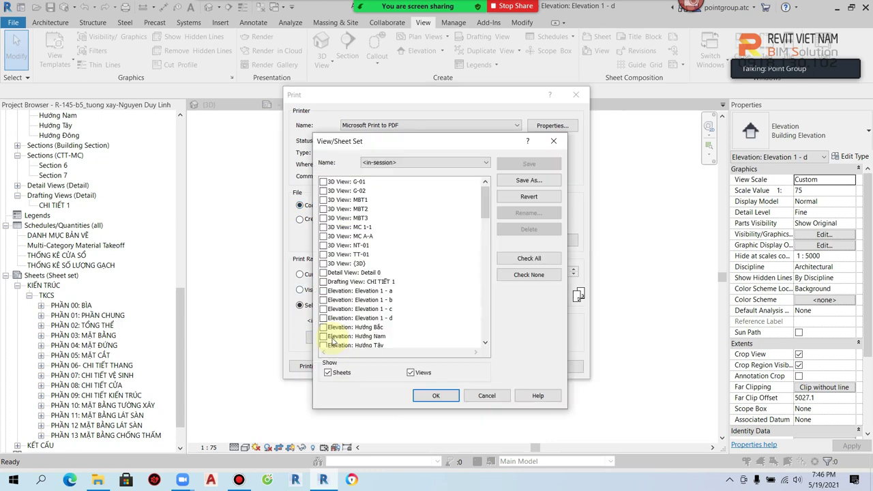
# Show only sheets, check them all, and uncheck S.00.101 and Windows 001
pyautogui.scroll(-5, 396, 273)
pyautogui.scroll(-5, 408, 307)
pyautogui.scroll(-3, 408, 307)
pyautogui.click(411, 373)
pyautogui.scroll(-2, 450, 252)
pyautogui.scroll(-1, 454, 232)
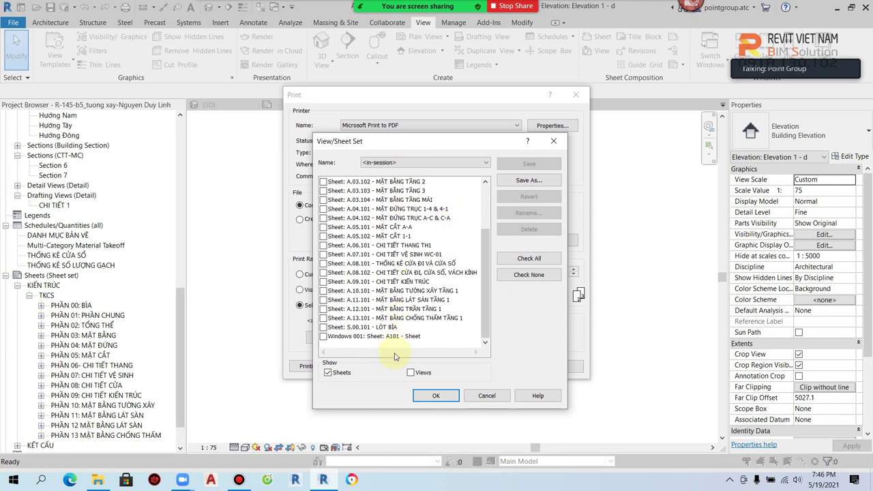
pyautogui.click(532, 260)
pyautogui.scroll(-3, 409, 252)
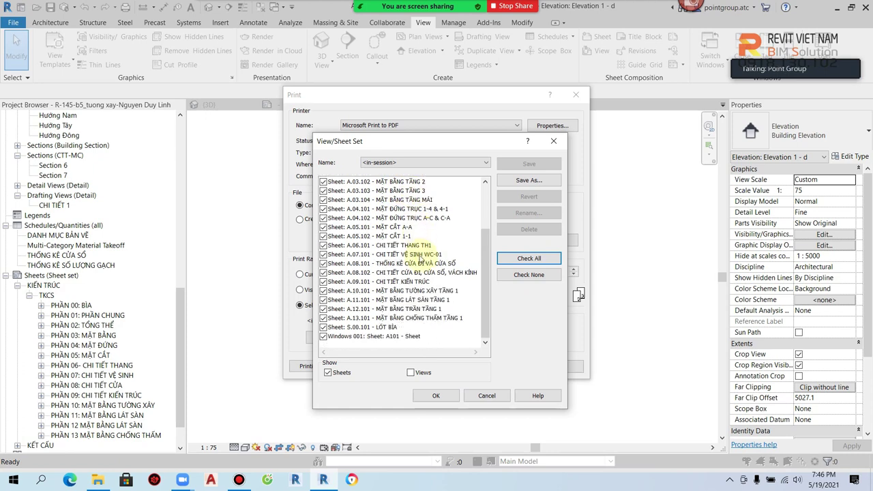
pyautogui.moveTo(393, 328); pyautogui.dragTo(392, 337)
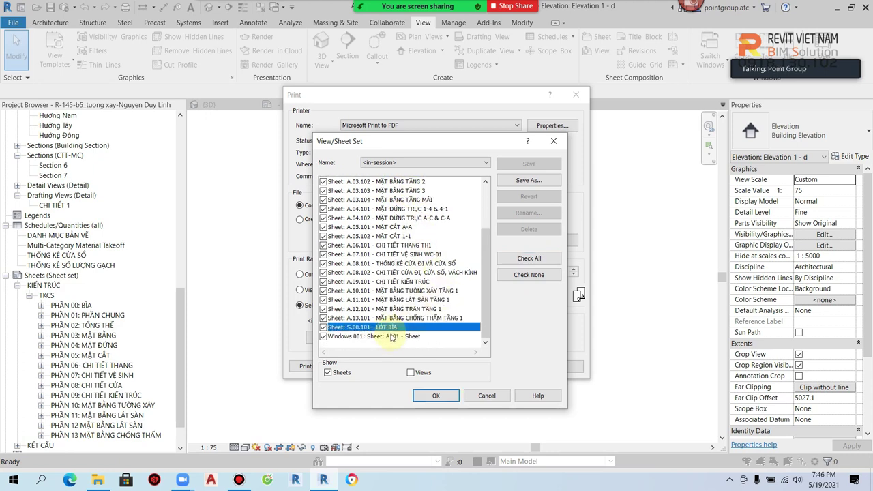
pyautogui.click(323, 337)
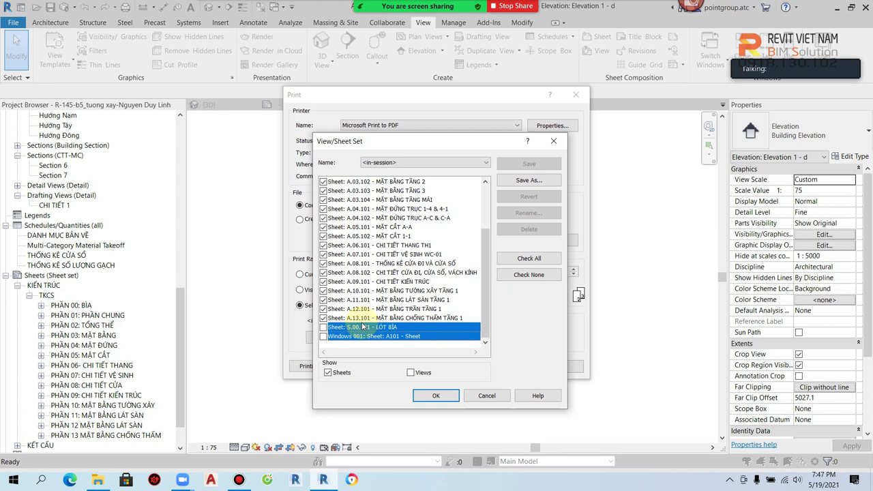
# Save the checked sheets as set '210519- snb' and use it as the print range
pyautogui.scroll(5, 363, 326)
pyautogui.click(529, 183)
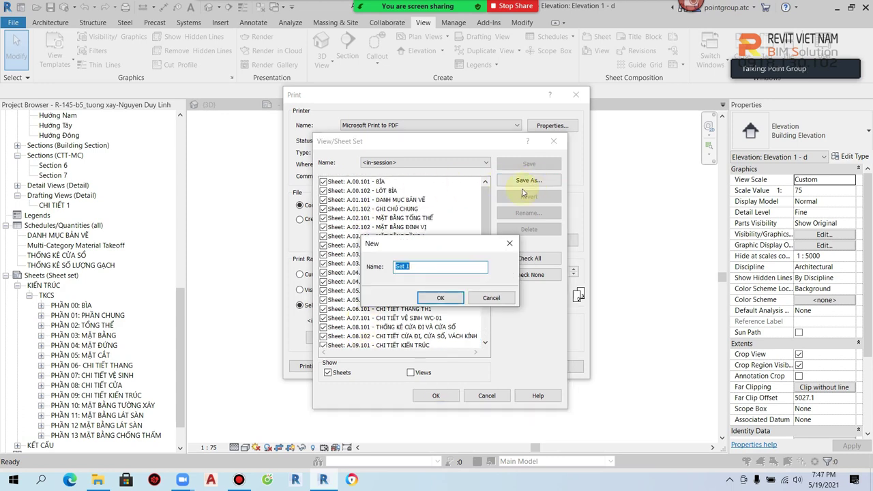
pyautogui.write('2')
pyautogui.write('10519- snb')
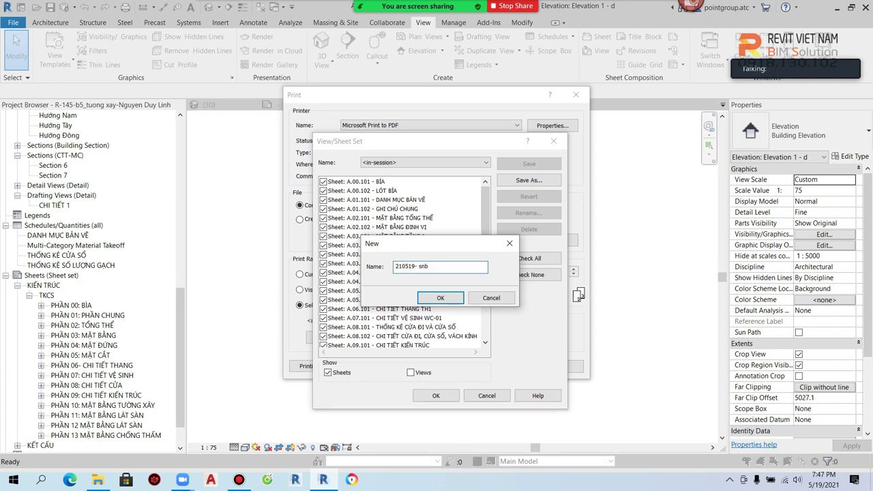
pyautogui.click(442, 297)
pyautogui.click(436, 395)
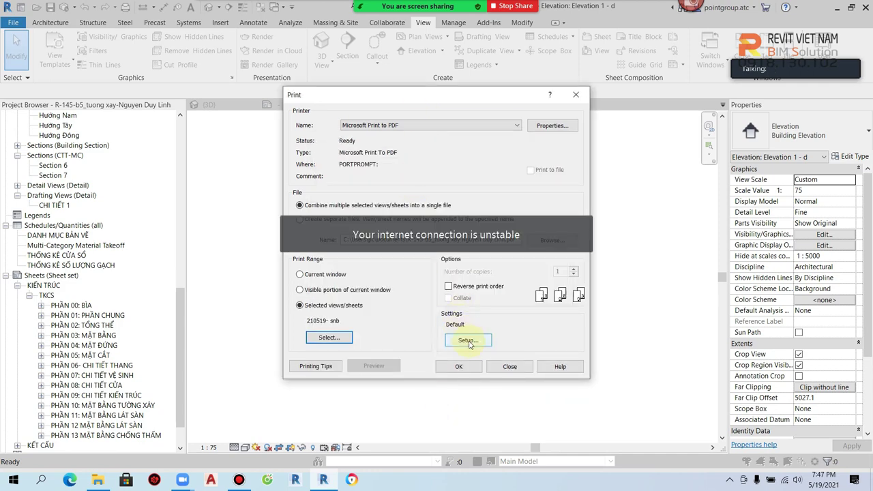
# In Print Setup, start from Default with 100% zoom and A3 paper
pyautogui.click(469, 342)
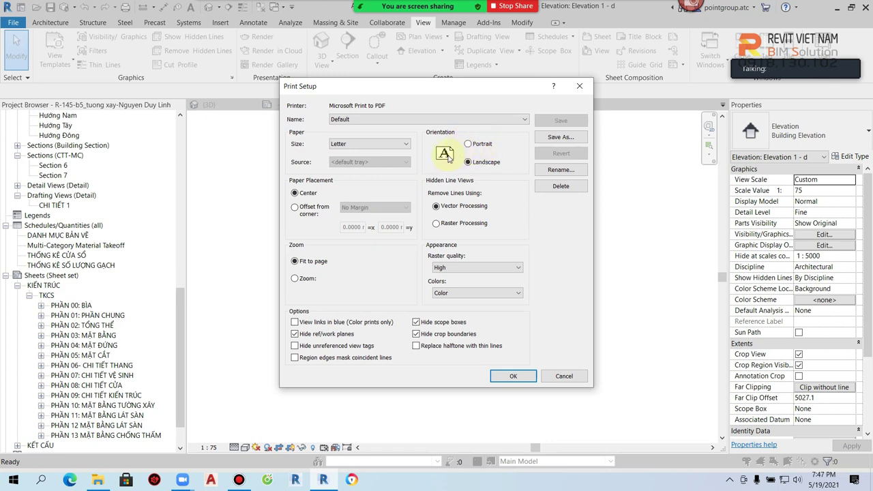
pyautogui.click(367, 121)
pyautogui.click(368, 136)
pyautogui.click(295, 279)
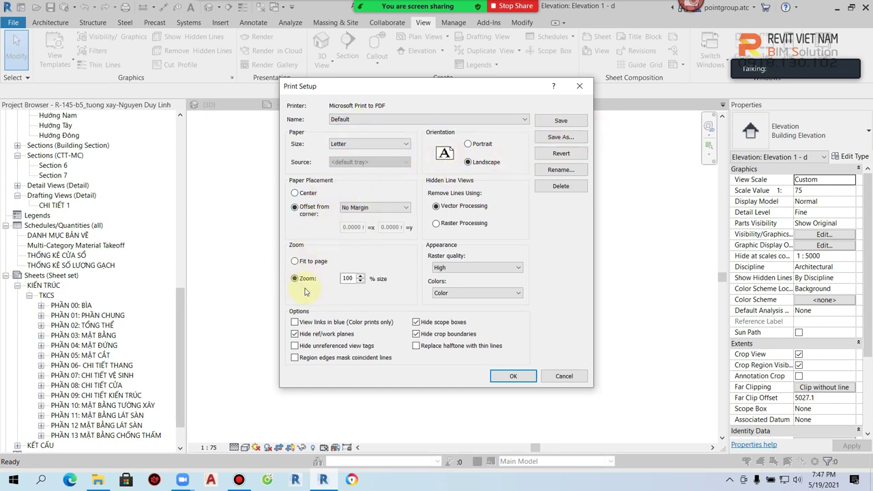
pyautogui.click(375, 144)
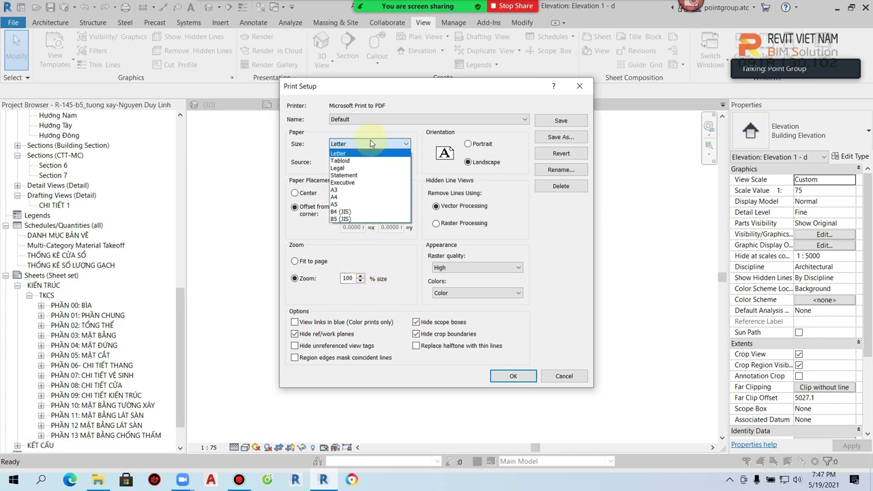
pyautogui.click(348, 190)
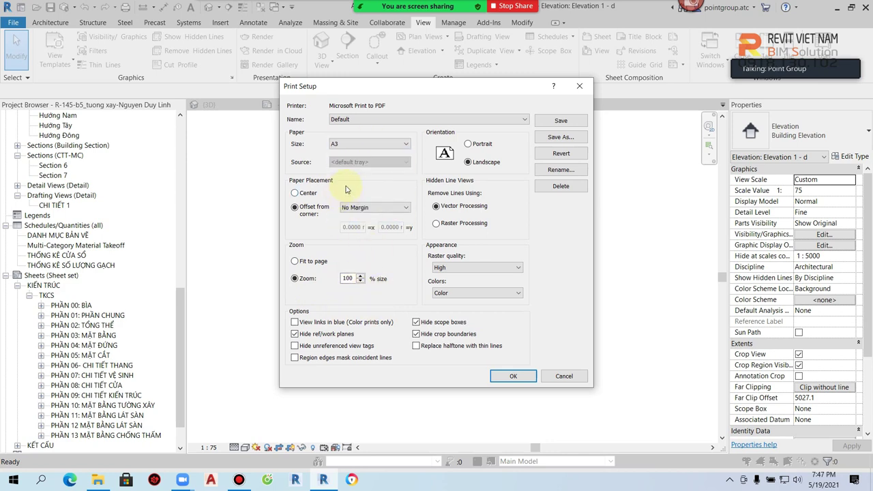
# Save the setup as 'a3' with Color printing and return to the Print dialog
pyautogui.click(560, 138)
pyautogui.write('a3')
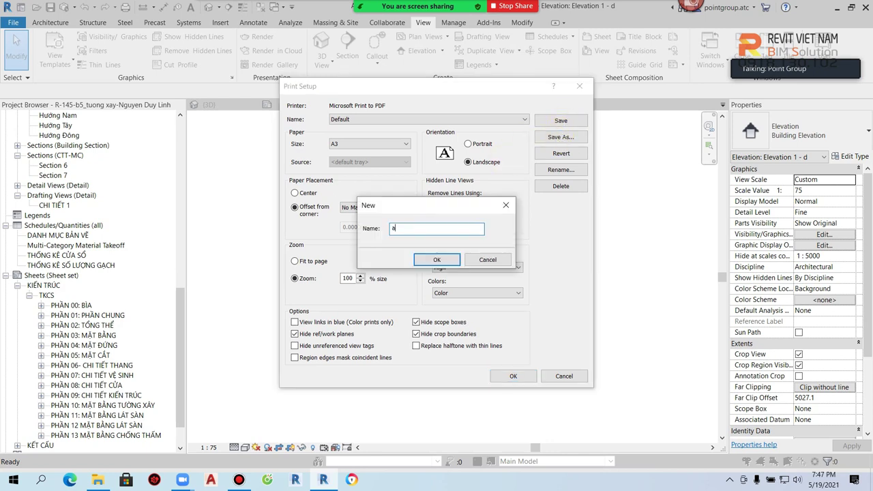
pyautogui.click(438, 260)
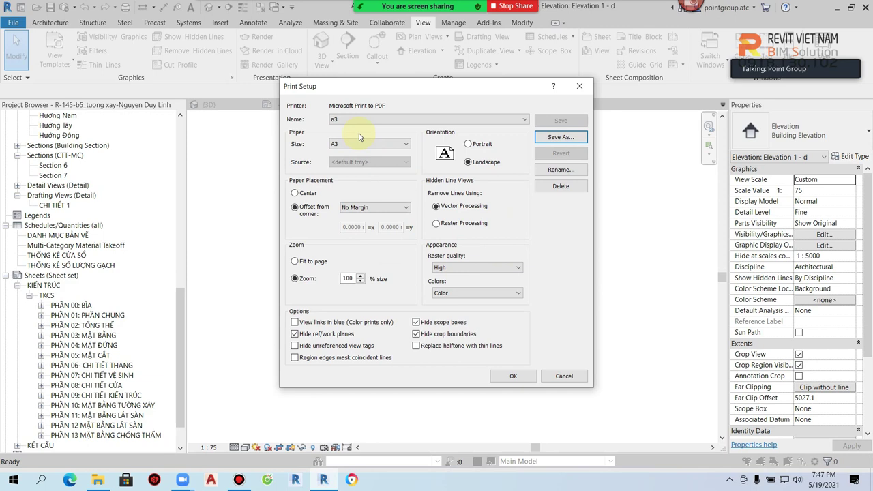
pyautogui.click(469, 293)
pyautogui.click(456, 319)
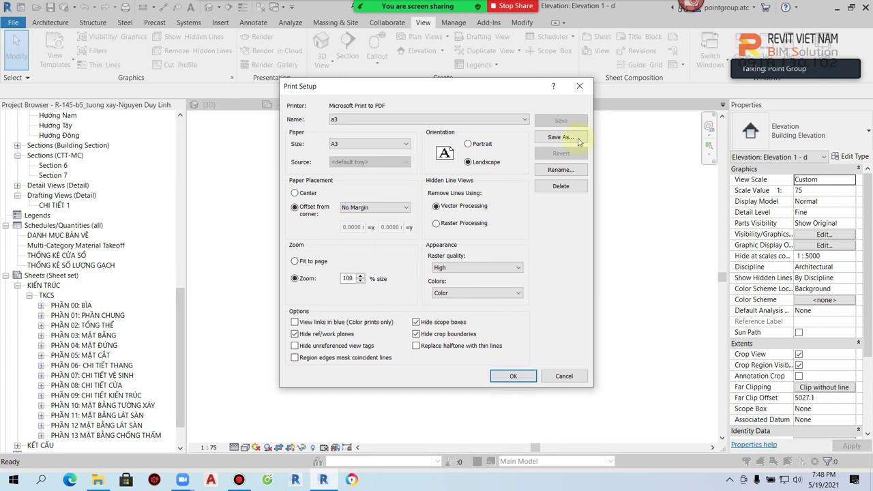
pyautogui.click(515, 377)
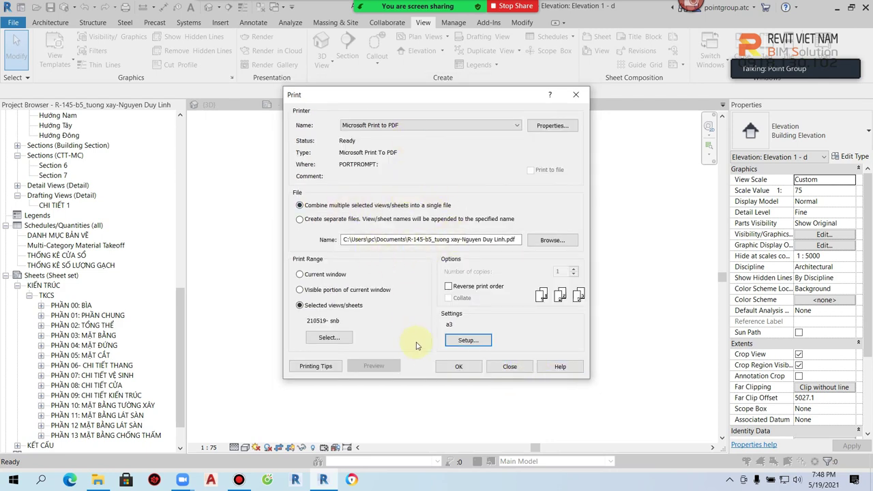
# Check PDF export with the 210519- snb sheet set selected, then reopen the Print dialog
pyautogui.press('Escape')
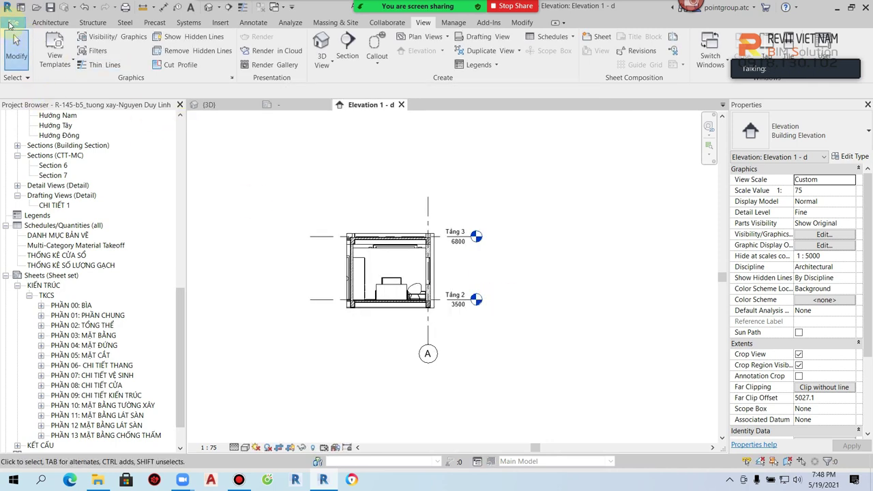
pyautogui.click(13, 22)
pyautogui.moveTo(41, 204)
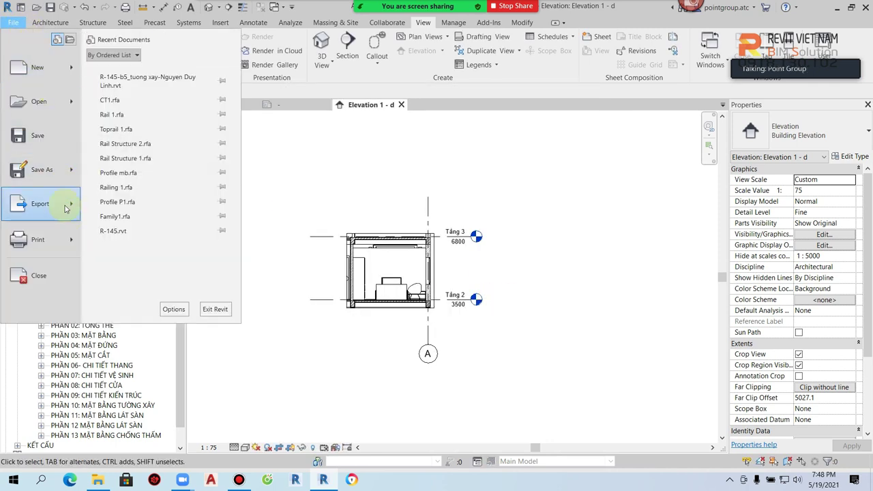
pyautogui.click(132, 116)
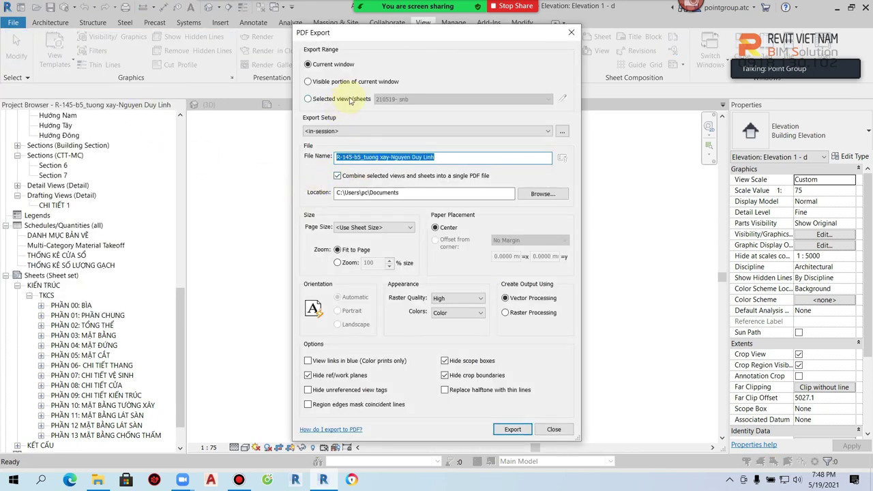
pyautogui.click(341, 99)
pyautogui.click(456, 105)
pyautogui.click(405, 107)
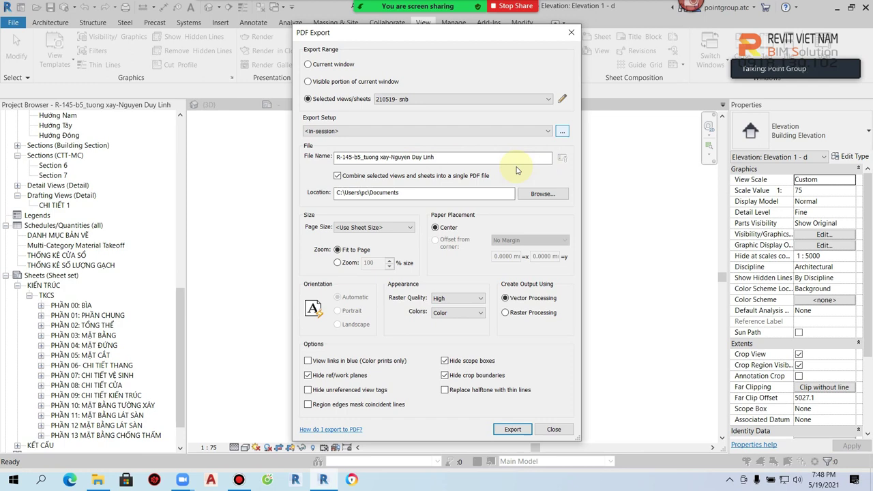
pyautogui.press('Escape')
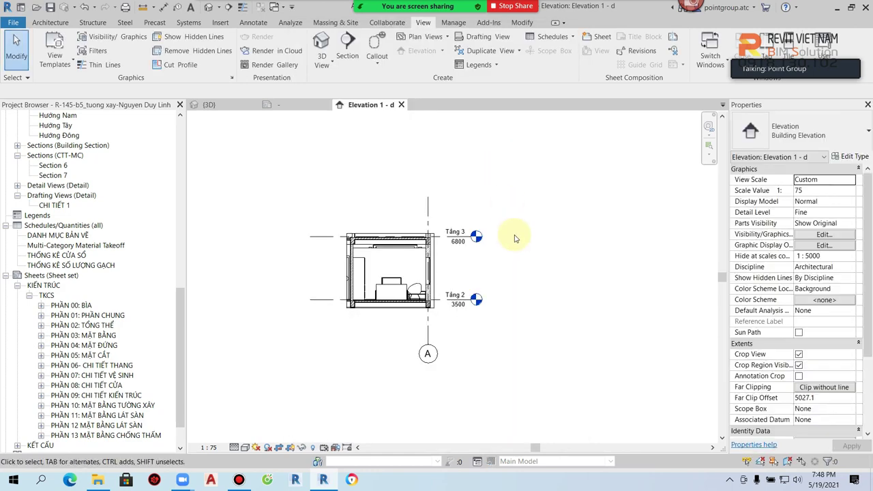
pyautogui.hotkey('ctrl', 'p')
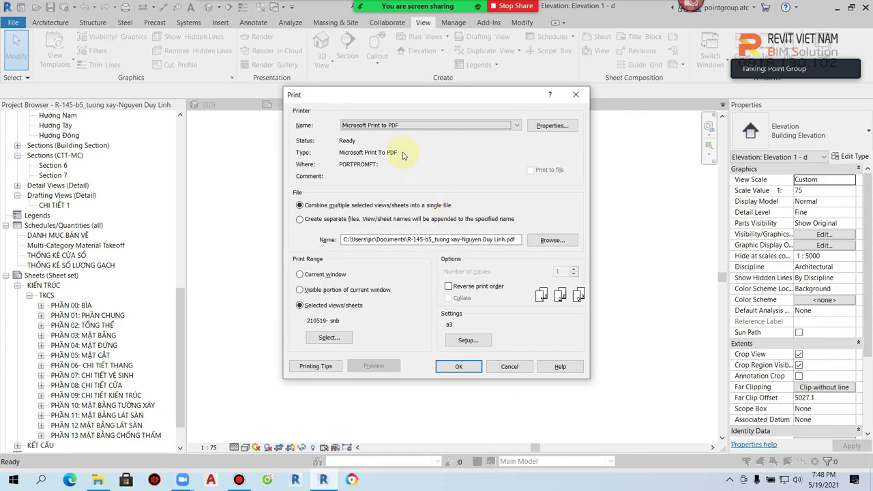
# Start printing and browse DATA (D:) > 200814- BIM- LAPTOP > POINT GROUP TRAINING > 2- Class > R- 145
pyautogui.click(456, 367)
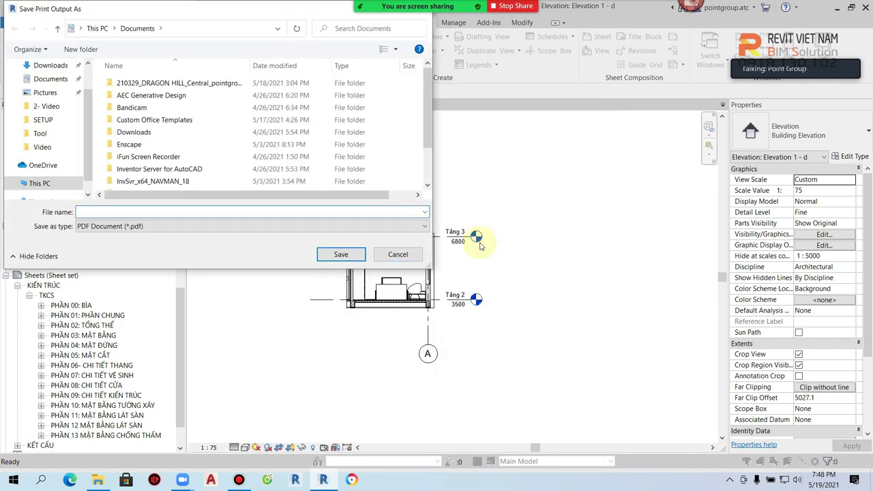
pyautogui.scroll(-1, 107, 146)
pyautogui.click(58, 184)
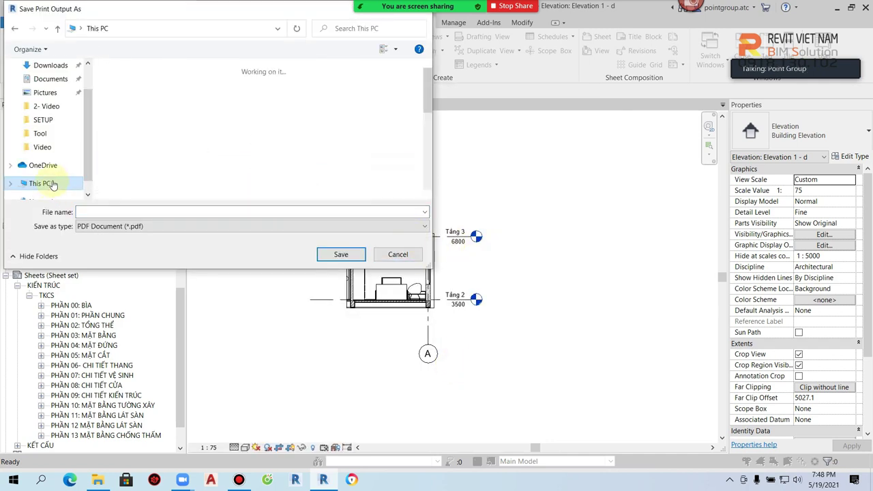
pyautogui.scroll(-3, 232, 157)
pyautogui.scroll(2, 257, 156)
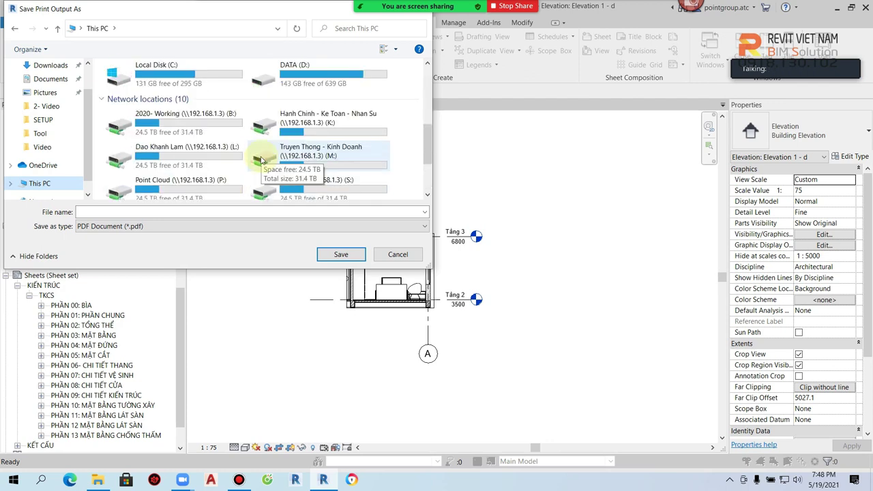
pyautogui.scroll(1, 262, 160)
pyautogui.scroll(-2, 263, 160)
pyautogui.doubleClick(280, 174)
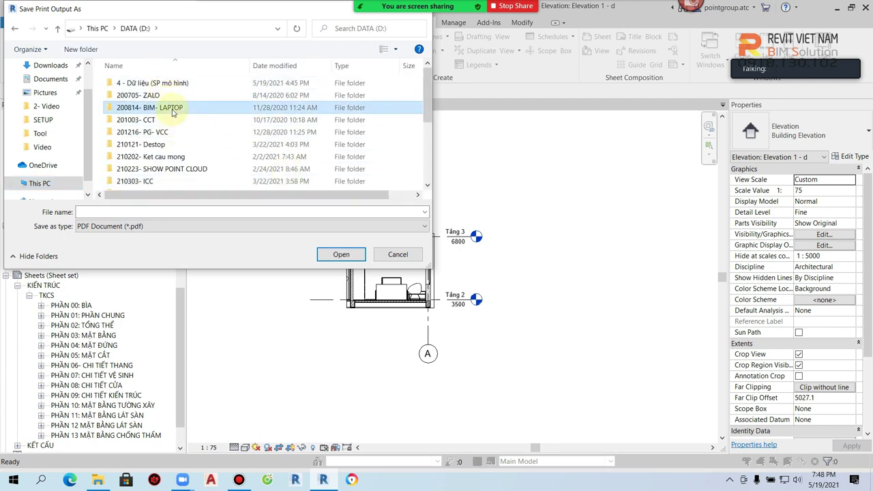
pyautogui.doubleClick(172, 107)
pyautogui.doubleClick(164, 84)
pyautogui.click(136, 97)
pyautogui.doubleClick(134, 95)
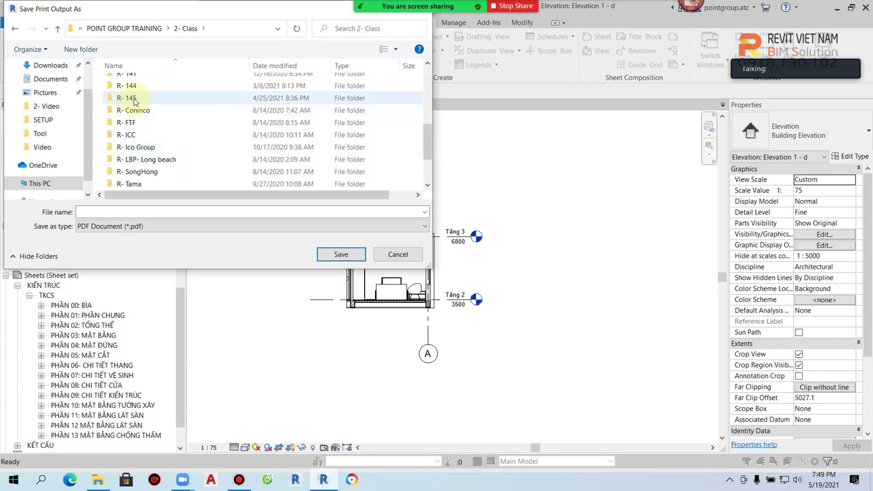
pyautogui.doubleClick(170, 88)
# Create and then delete a new folder, returning to This PC's drive list
pyautogui.hotkey('ctrl', 'shift', 'n')
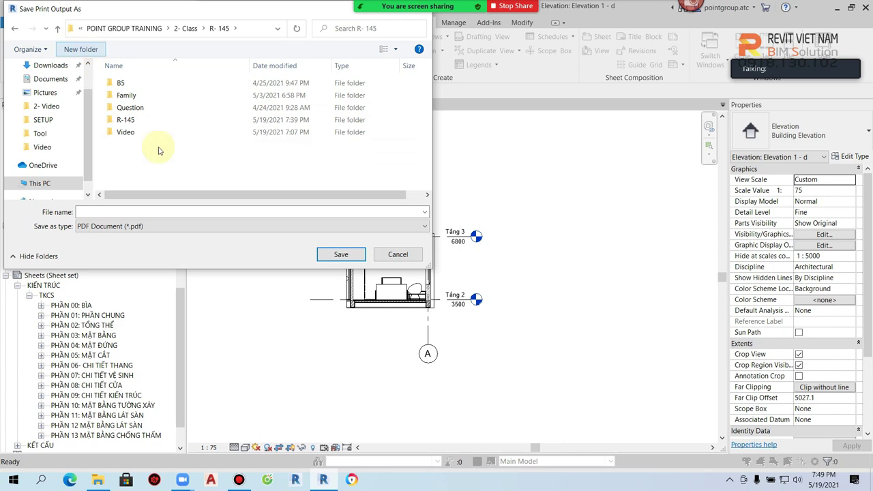
pyautogui.press('Return')
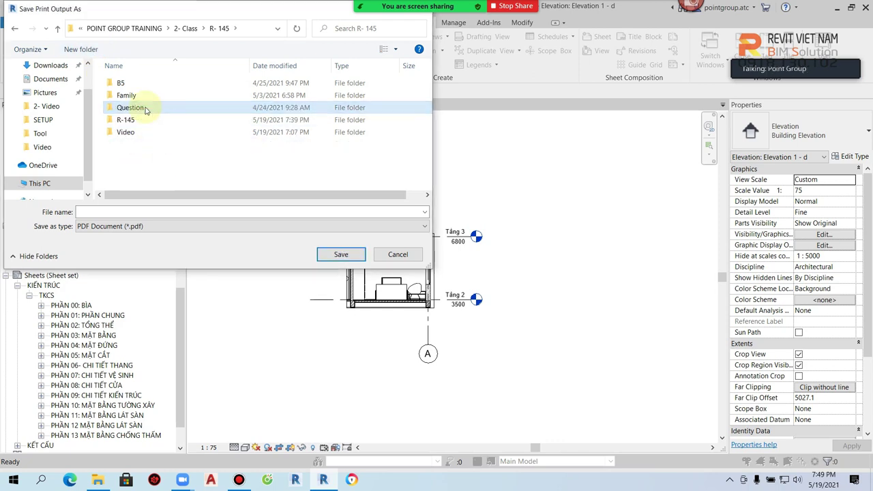
pyautogui.press('Delete')
pyautogui.scroll(-1, 55, 181)
pyautogui.click(40, 170)
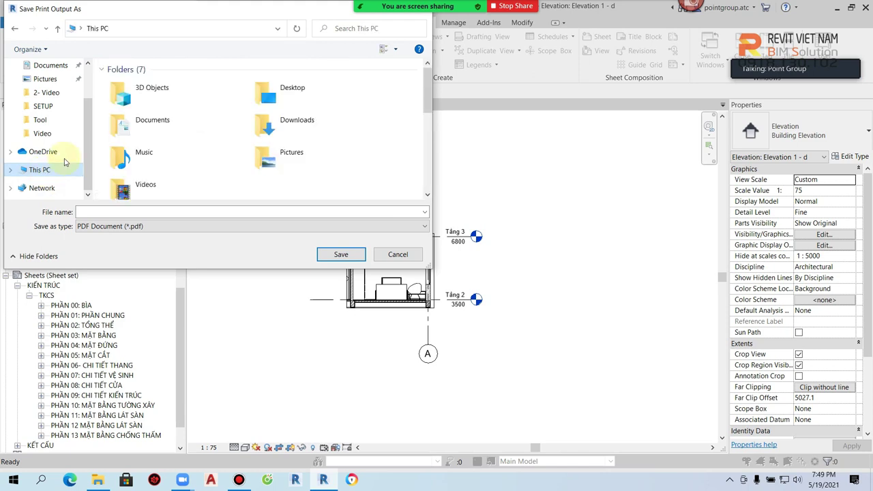
pyautogui.click(42, 188)
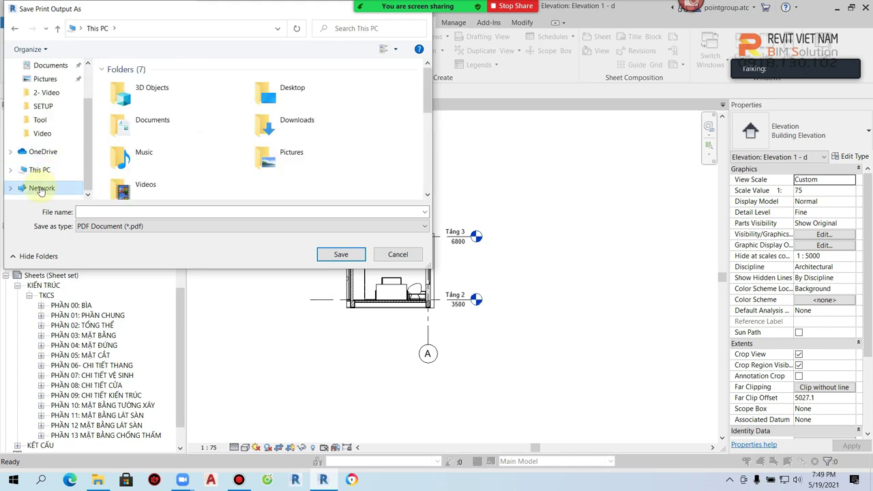
pyautogui.click(41, 170)
pyautogui.scroll(-10, 218, 150)
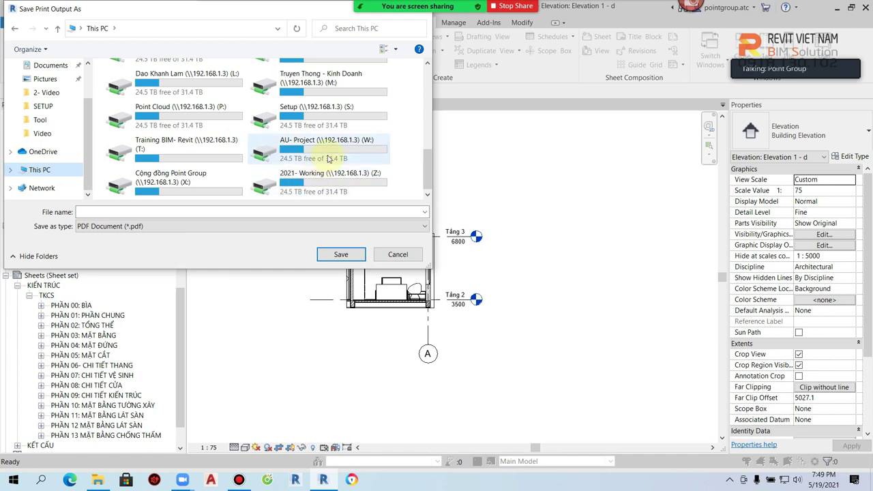
pyautogui.scroll(2, 329, 160)
pyautogui.scroll(-2, 310, 176)
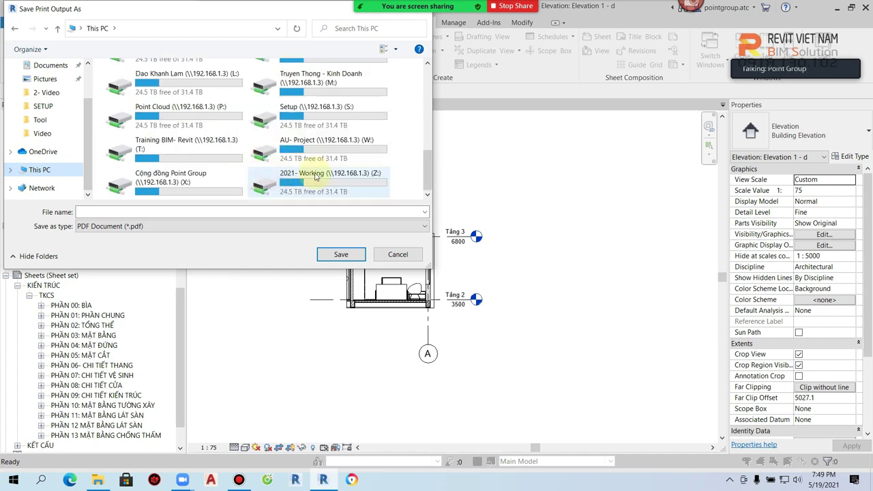
# Browse Training BIM- Revit > 12- TRAINING > 1- Revit architecture > Lớp- R- 145- Revit.vn and add a folder
pyautogui.click(197, 164)
pyautogui.doubleClick(197, 164)
pyautogui.scroll(-2, 218, 133)
pyautogui.click(151, 148)
pyautogui.doubleClick(151, 148)
pyautogui.scroll(-1, 180, 146)
pyautogui.scroll(1, 180, 146)
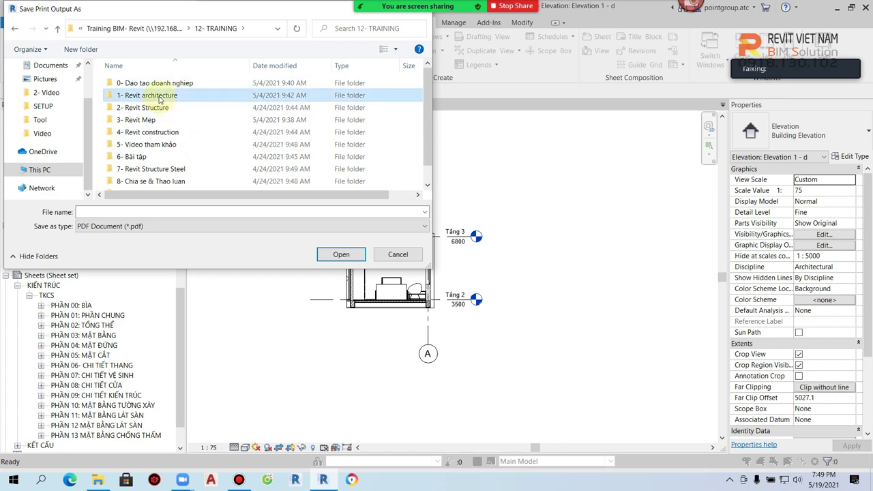
pyautogui.doubleClick(183, 96)
pyautogui.scroll(-4, 183, 159)
pyautogui.scroll(-3, 183, 158)
pyautogui.scroll(-2, 186, 162)
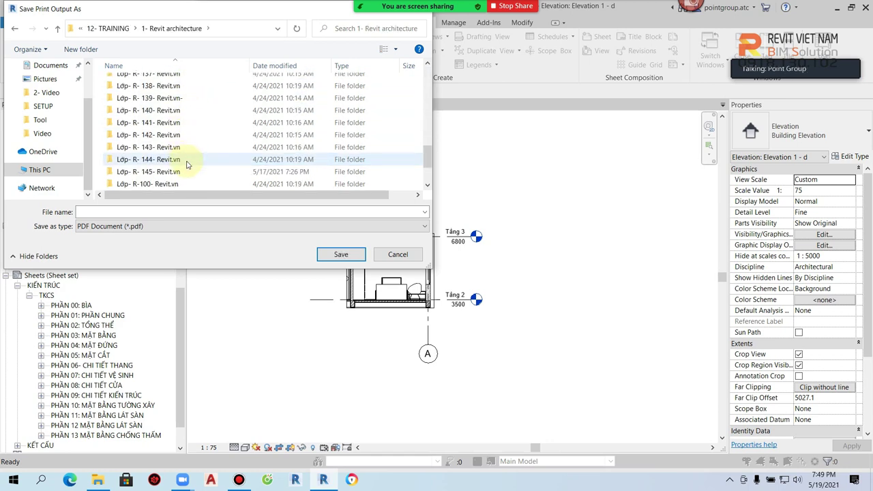
pyautogui.doubleClick(181, 172)
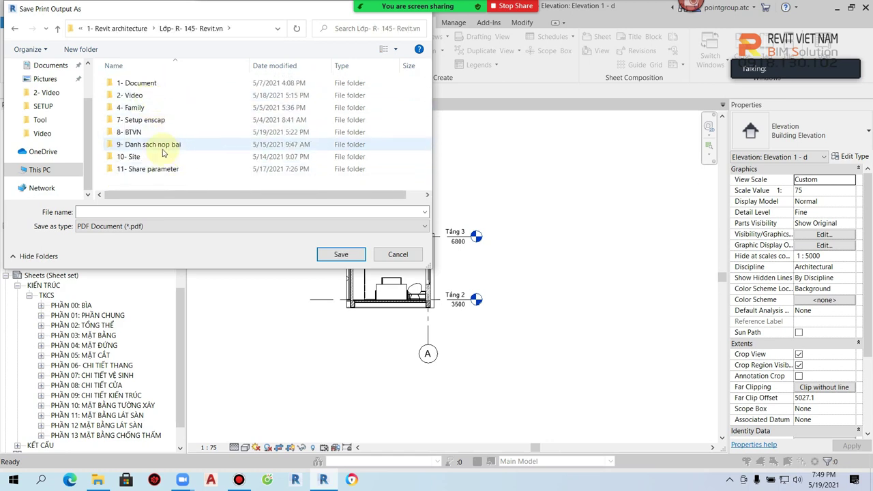
pyautogui.click(82, 49)
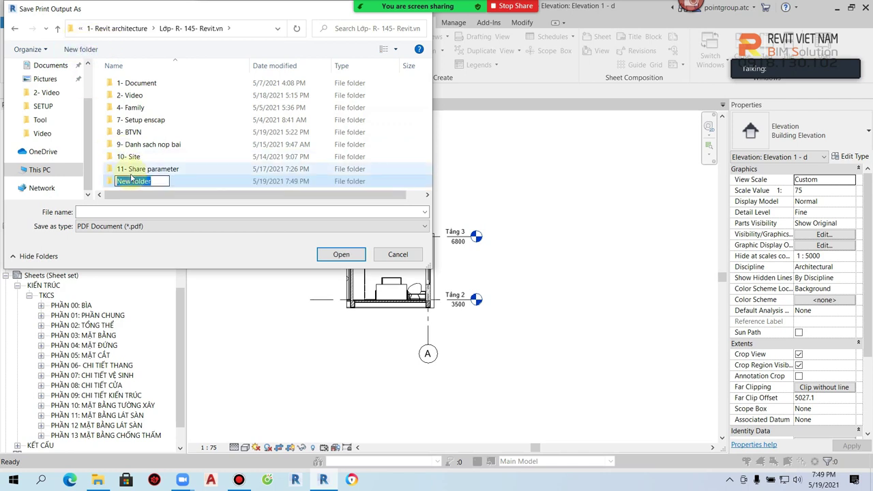
# Name the new folder '12- Output', open it, and save the PDF as 210519- snb
pyautogui.write('12- Output')
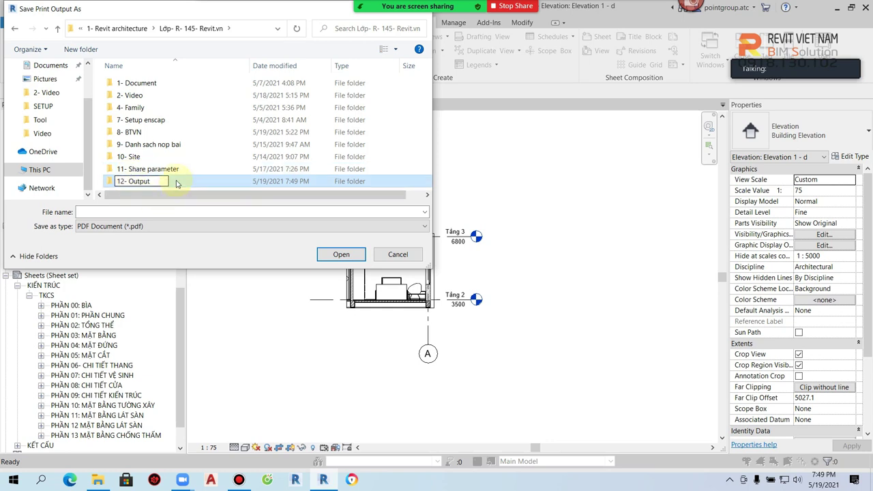
pyautogui.click(176, 183)
pyautogui.doubleClick(161, 185)
pyautogui.click(245, 212)
pyautogui.write('210519- snb')
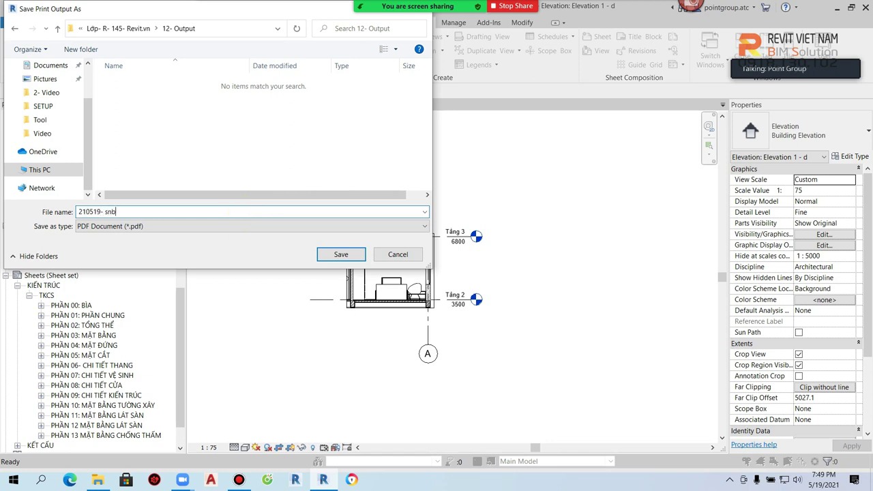
pyautogui.click(341, 254)
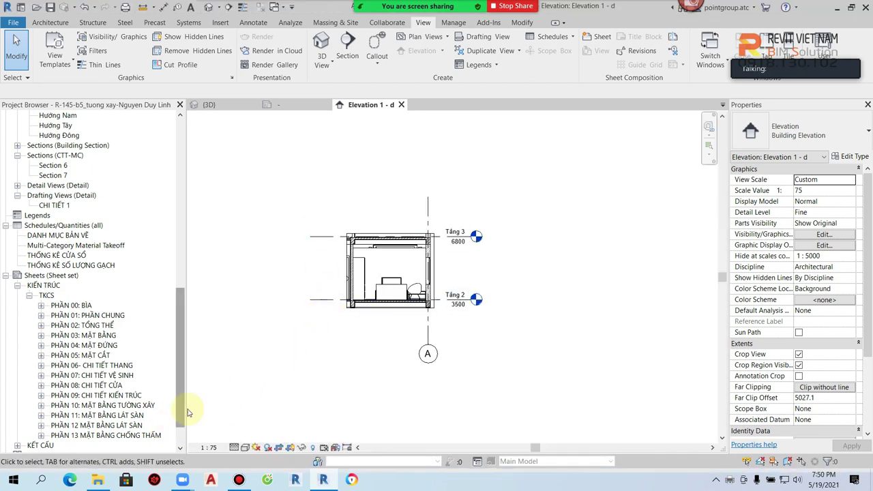
pyautogui.click(101, 480)
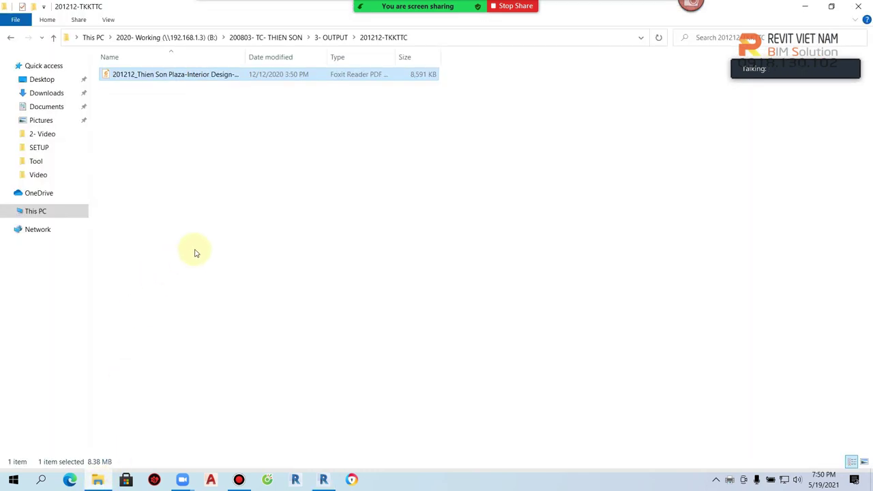
# Browse T: > 12- TRAINING > 1- Revit architecture > Lớp- R- 145- Revit.vn > 12- Output and open the PDF
pyautogui.click(49, 213)
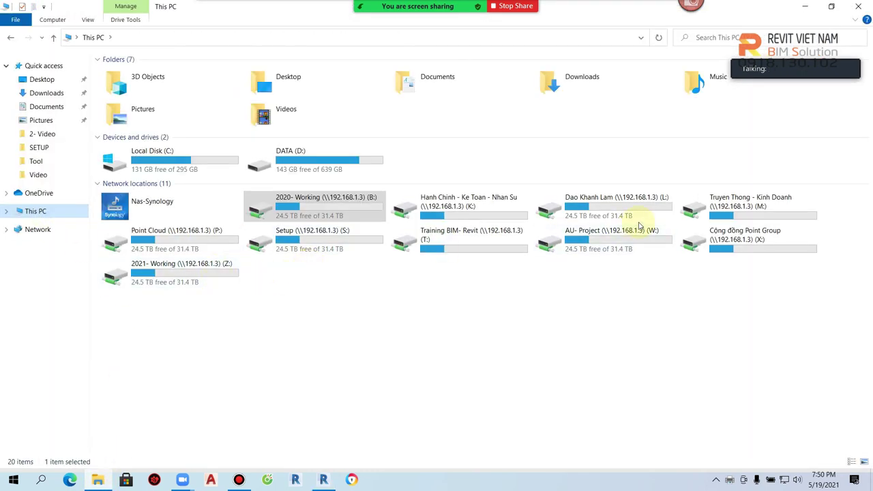
pyautogui.doubleClick(470, 252)
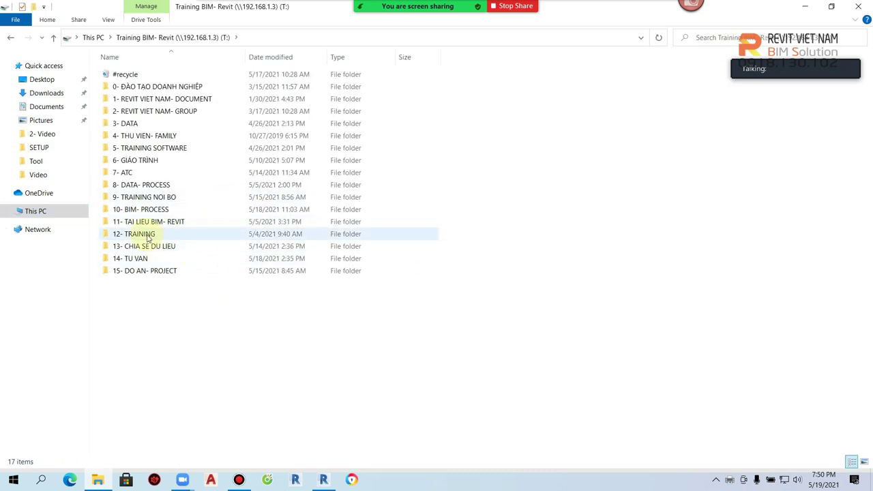
pyautogui.doubleClick(147, 237)
pyautogui.doubleClick(152, 86)
pyautogui.scroll(-6, 211, 331)
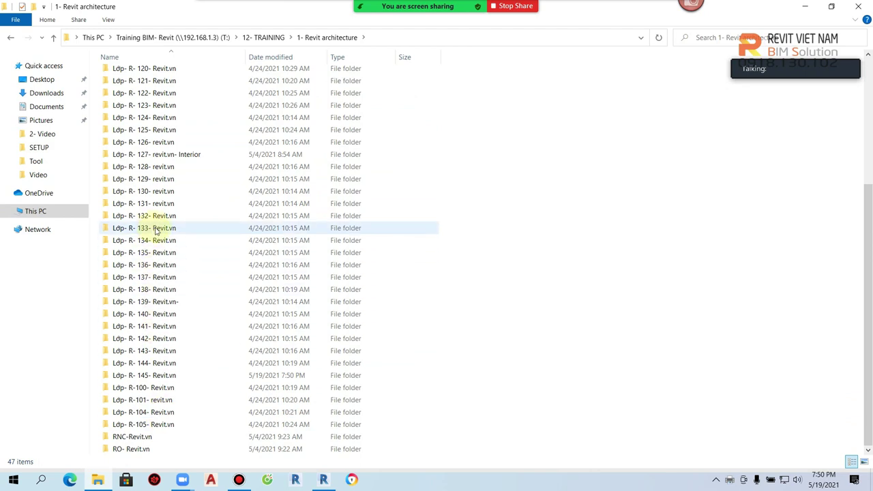
pyautogui.doubleClick(153, 376)
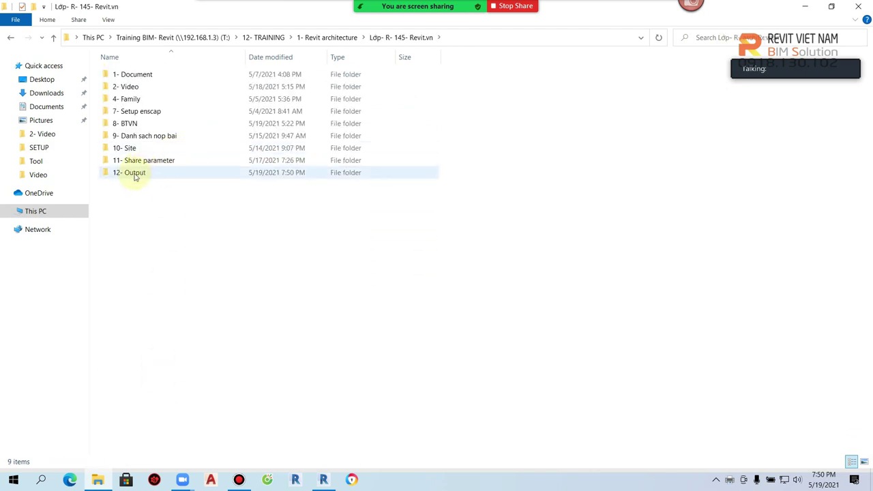
pyautogui.doubleClick(135, 174)
pyautogui.doubleClick(141, 80)
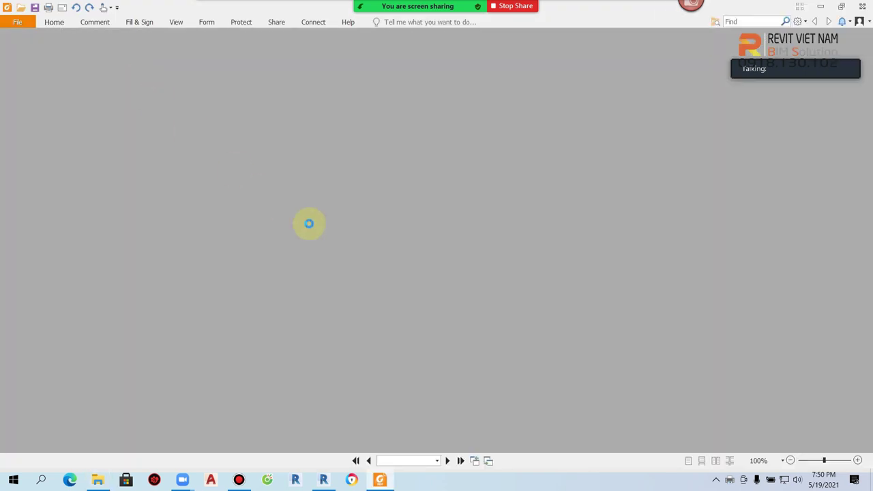
# Page through all 23 pages of the 210519- snb PDF, then close Foxit and return to Revit
pyautogui.scroll(-5, 351, 267)
pyautogui.scroll(-3, 351, 268)
pyautogui.scroll(-5, 352, 270)
pyautogui.scroll(-5, 351, 269)
pyautogui.scroll(-3, 351, 270)
pyautogui.scroll(-5, 351, 270)
pyautogui.scroll(-4, 351, 271)
pyautogui.scroll(-5, 351, 271)
pyautogui.scroll(-5, 351, 271)
pyautogui.scroll(-4, 352, 270)
pyautogui.scroll(-5, 352, 272)
pyautogui.scroll(-3, 352, 272)
pyautogui.scroll(-1, 352, 272)
pyautogui.scroll(6, 352, 271)
pyautogui.scroll(-7, 353, 271)
pyautogui.scroll(-5, 352, 272)
pyautogui.scroll(-5, 352, 272)
pyautogui.scroll(-3, 352, 273)
pyautogui.scroll(-3, 354, 273)
pyautogui.scroll(-5, 354, 273)
pyautogui.scroll(-5, 354, 273)
pyautogui.scroll(-4, 354, 273)
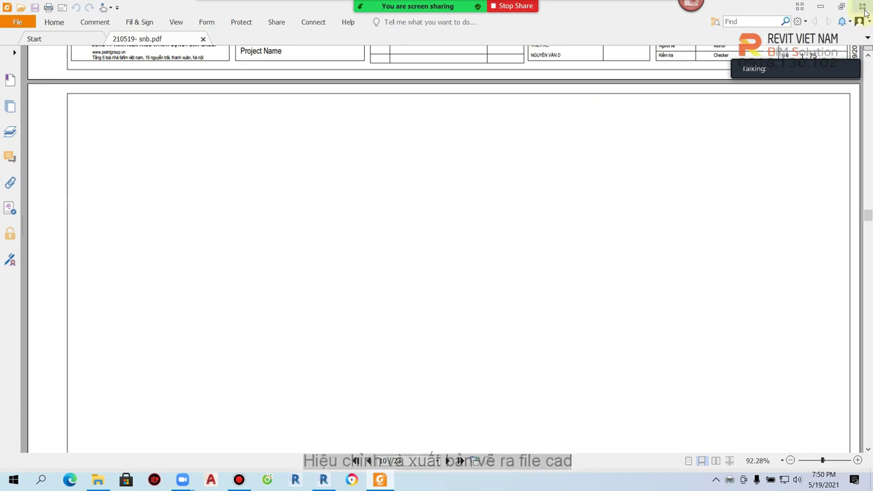
pyautogui.click(864, 7)
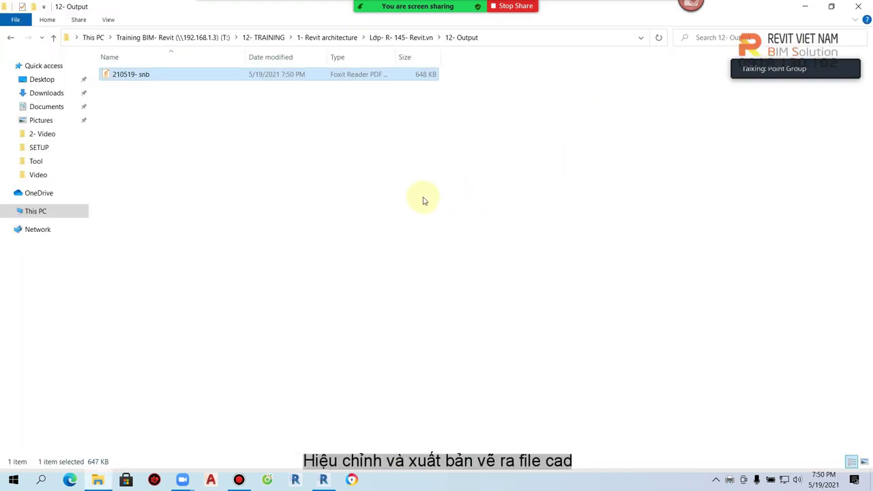
pyautogui.click(324, 479)
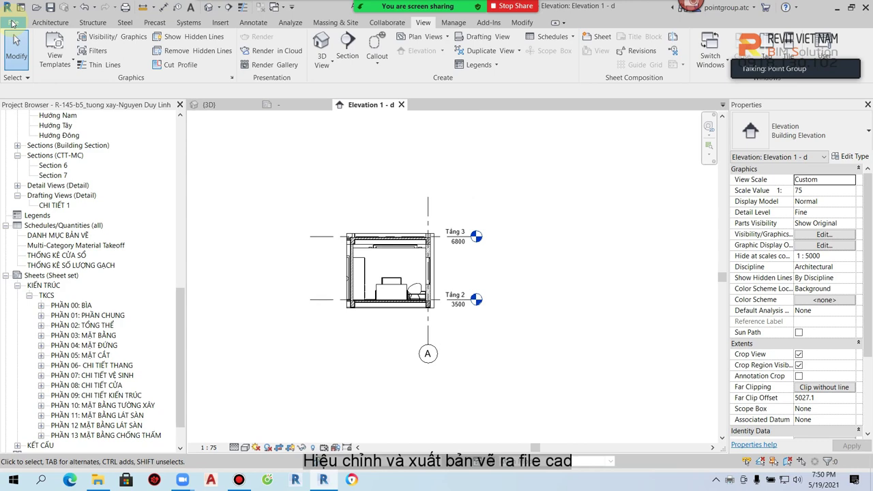
# Begin a File > Export > DWG export of the 210519- snb sheet set and advance to saving
pyautogui.click(12, 23)
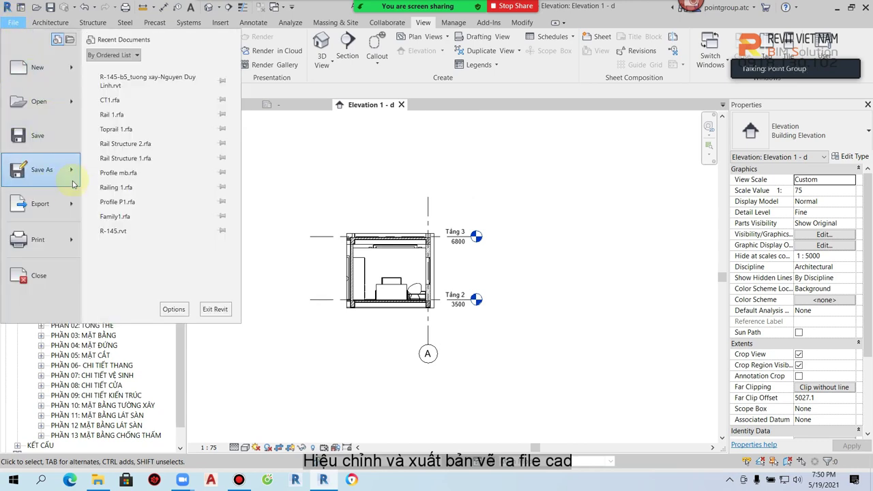
pyautogui.moveTo(39, 204)
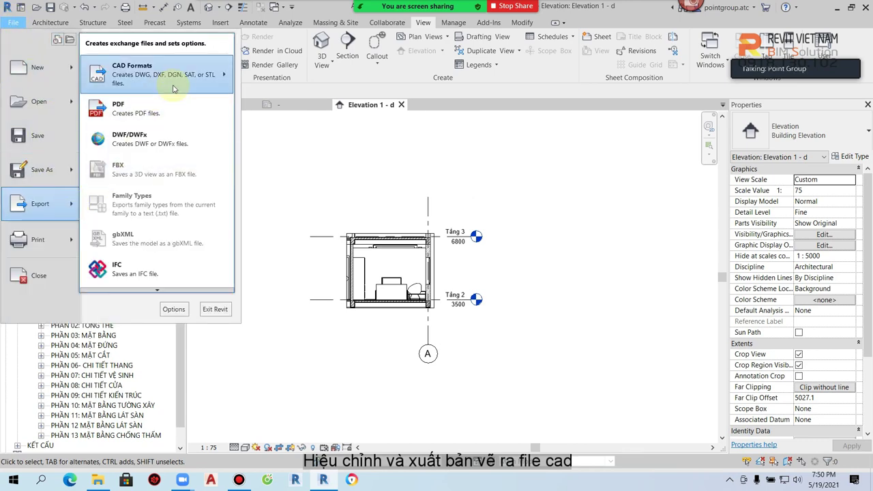
pyautogui.moveTo(163, 74)
pyautogui.click(263, 59)
pyautogui.click(401, 115)
pyautogui.click(522, 142)
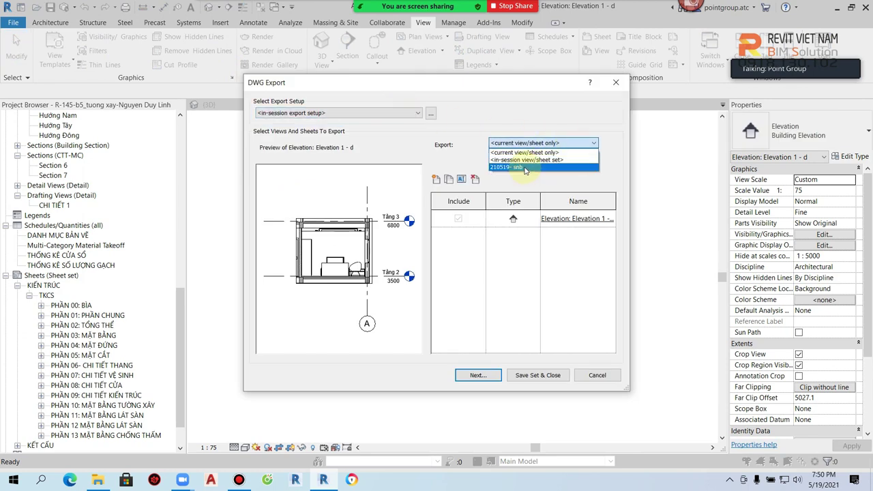
pyautogui.click(524, 168)
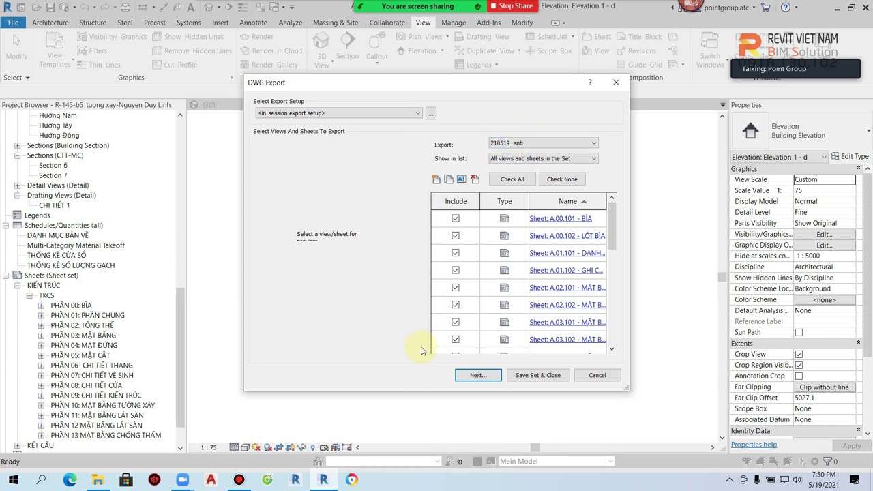
pyautogui.scroll(-5, 482, 341)
pyautogui.scroll(5, 483, 320)
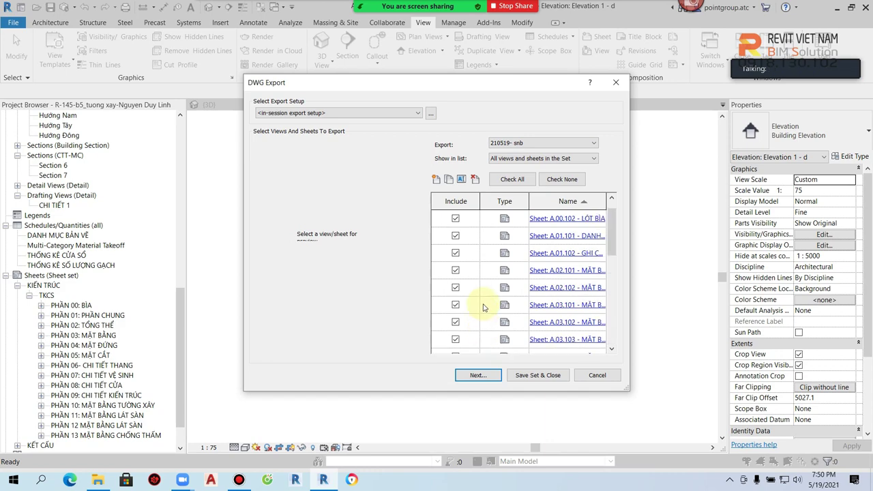
pyautogui.click(479, 375)
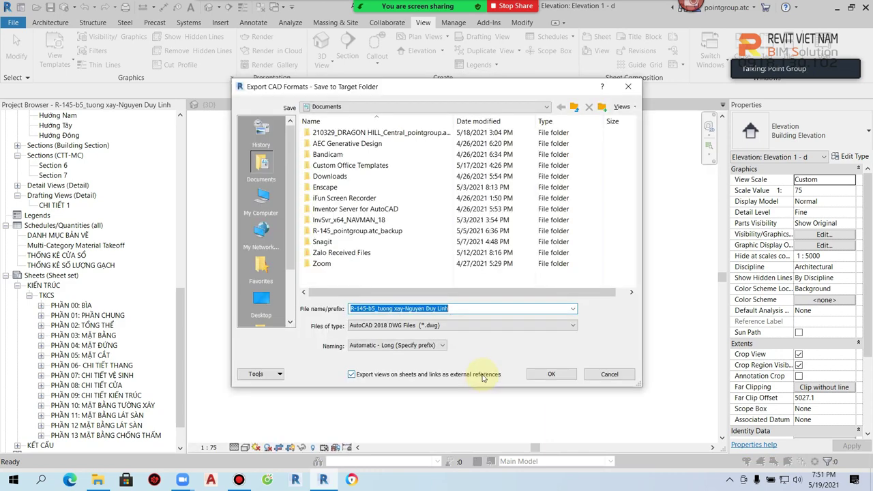
# Browse to Training BIM- Revit > 12- TRAINING > 1- Revit architecture > Lớp- R- 145 > 12- Output
pyautogui.click(276, 212)
pyautogui.scroll(-2, 389, 264)
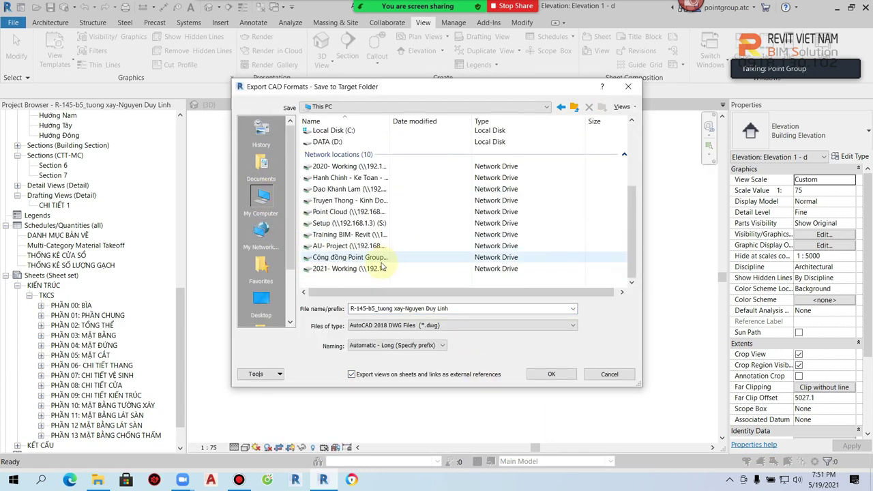
pyautogui.doubleClick(341, 238)
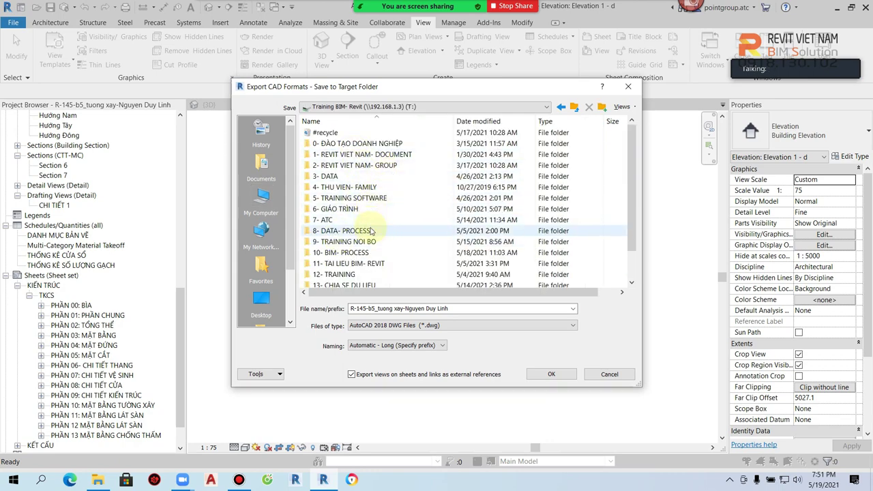
pyautogui.scroll(-1, 328, 246)
pyautogui.doubleClick(333, 242)
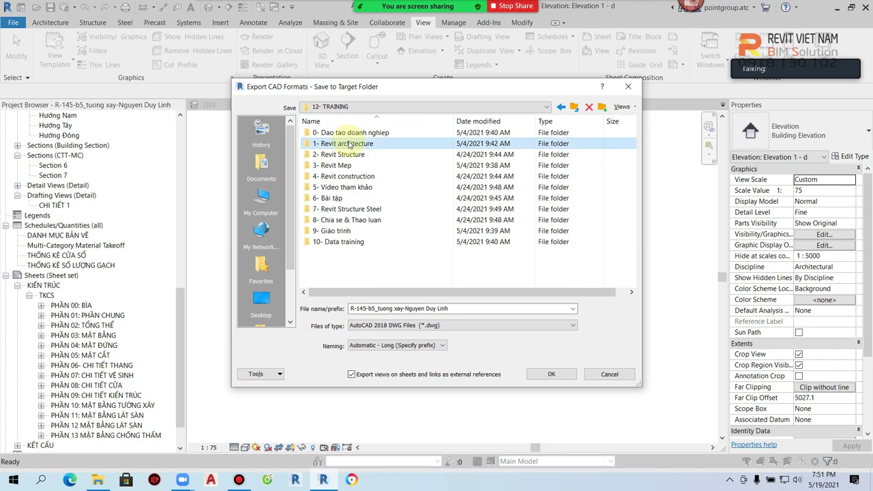
pyautogui.doubleClick(350, 143)
pyautogui.scroll(-2, 365, 219)
pyautogui.scroll(-2, 368, 232)
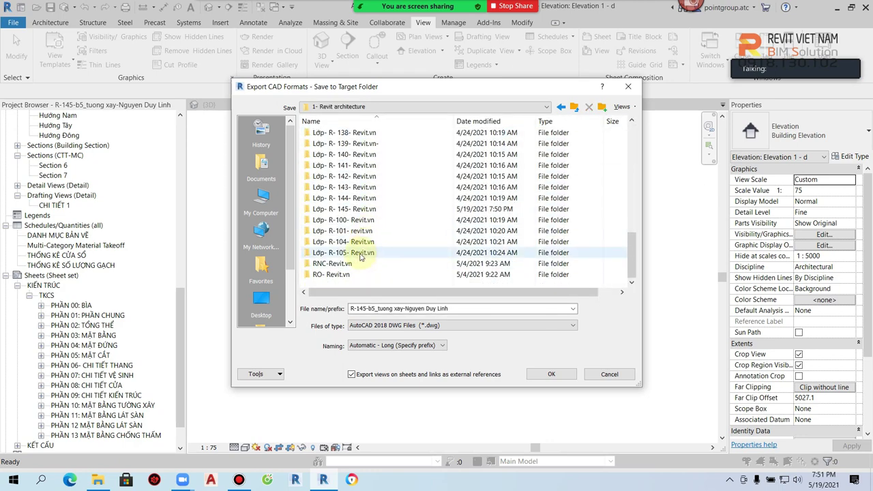
pyautogui.scroll(2, 361, 246)
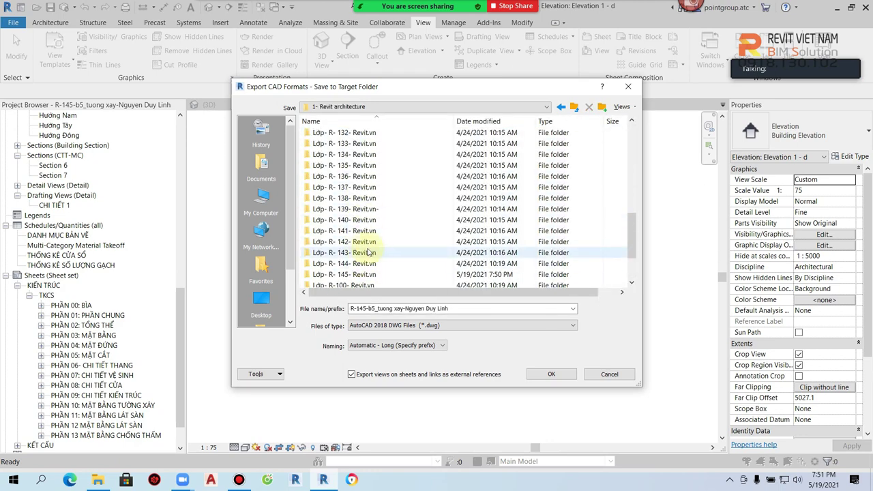
pyautogui.doubleClick(359, 275)
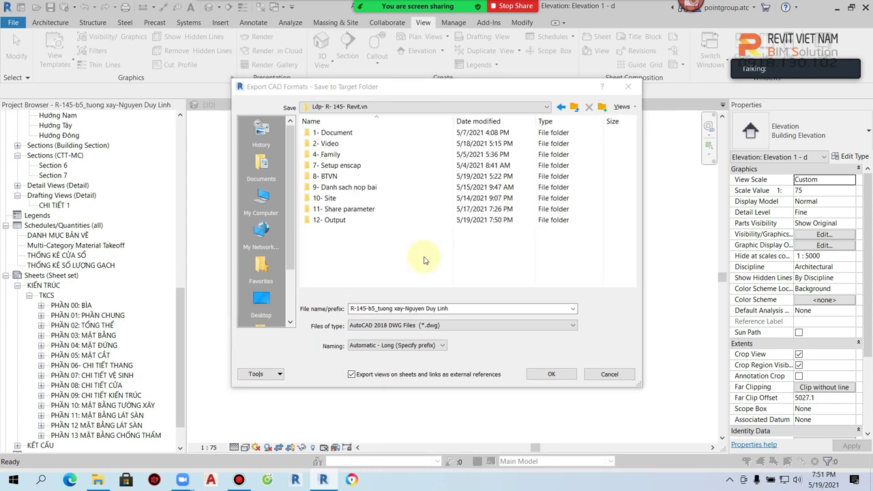
pyautogui.doubleClick(332, 220)
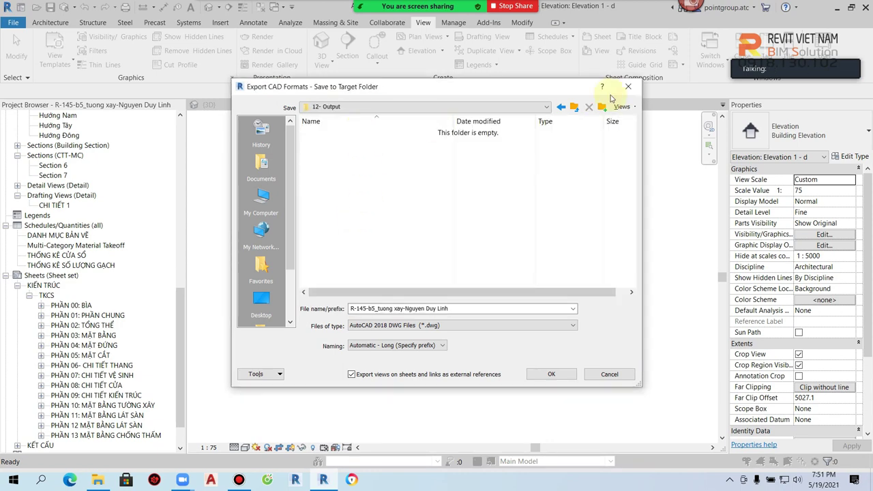
# Create a new CAD folder there and set the file type to AutoCAD 2007 DWG
pyautogui.click(602, 107)
pyautogui.write('CAD')
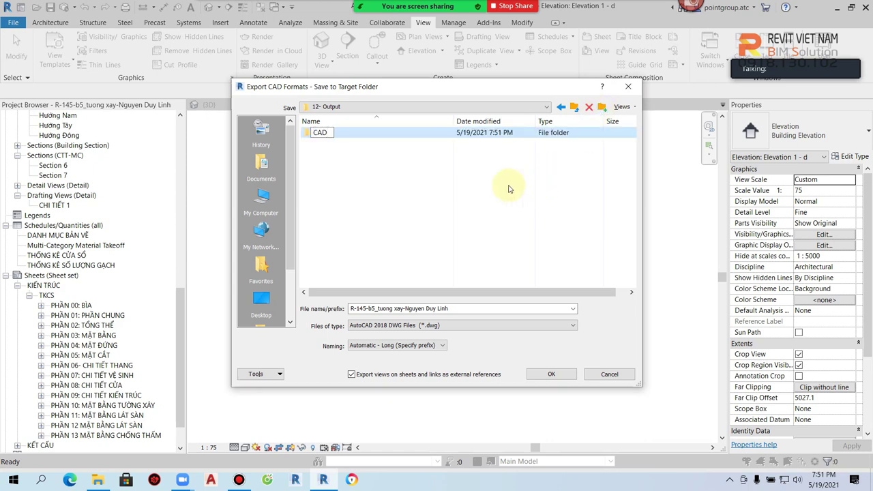
pyautogui.press('Return')
pyautogui.click(450, 326)
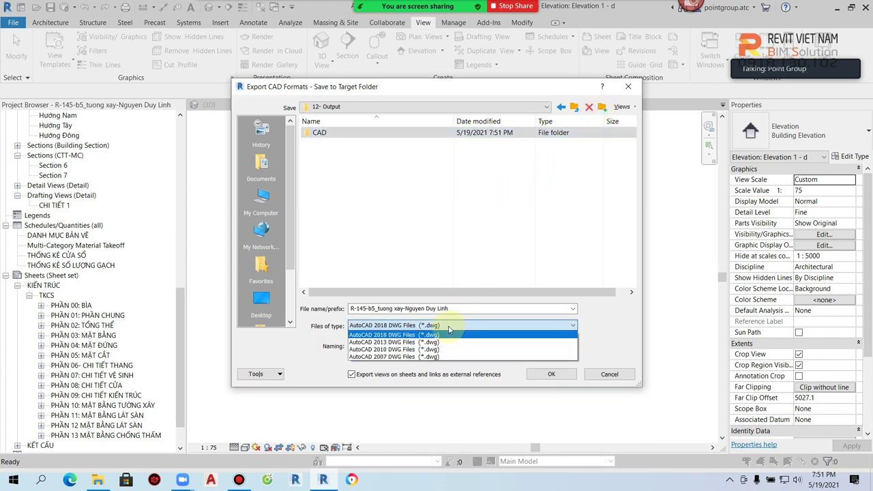
pyautogui.click(417, 357)
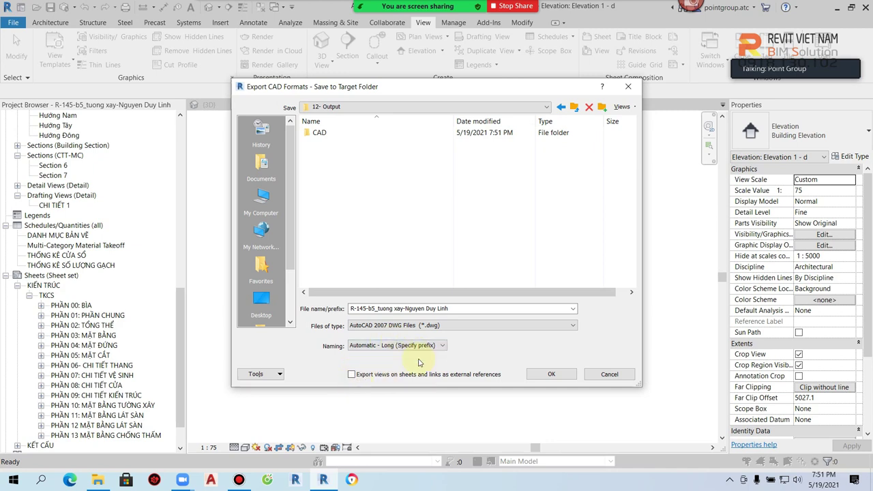
pyautogui.click(543, 374)
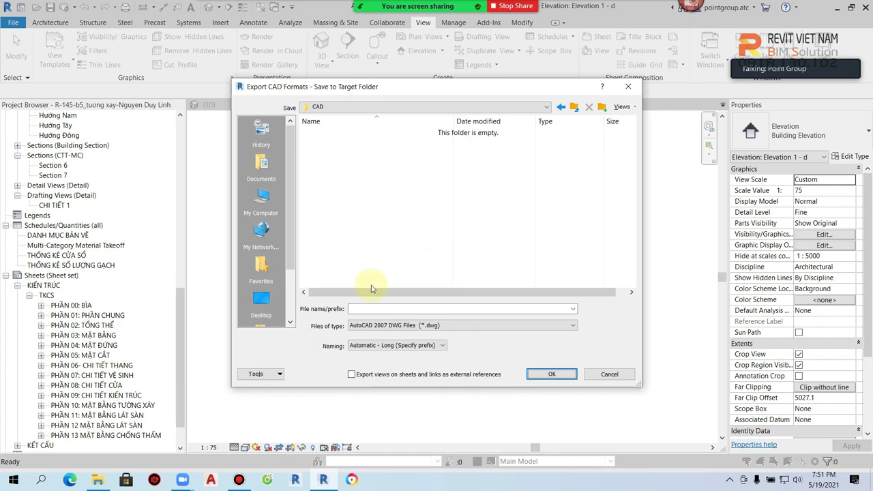
pyautogui.click(393, 308)
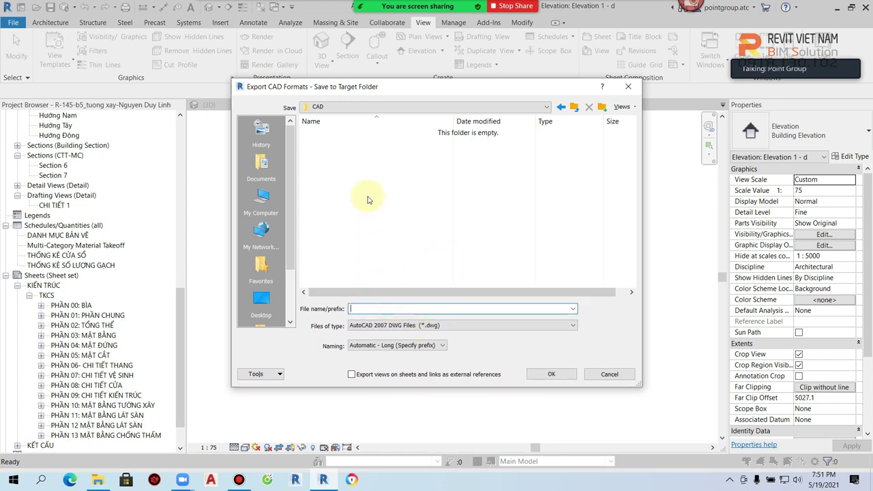
pyautogui.click(542, 377)
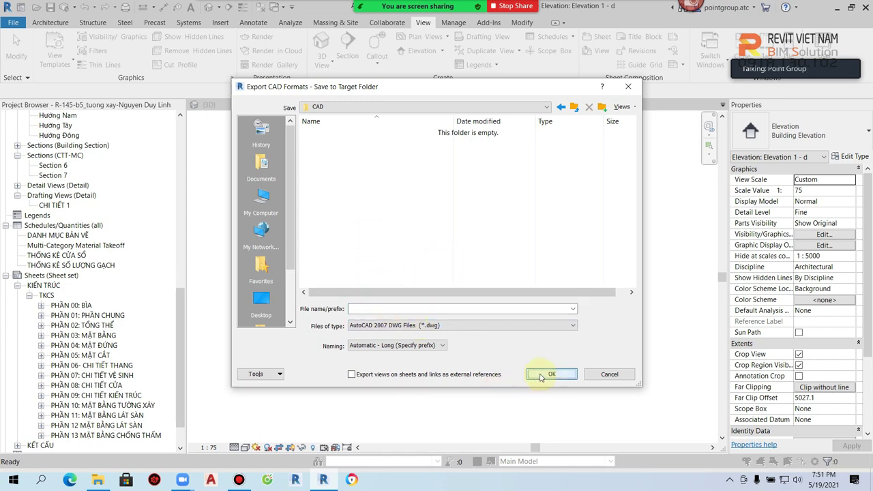
# Cancel the save dialog and open the DWG export setup's General options
pyautogui.click(609, 374)
pyautogui.click(431, 113)
pyautogui.click(521, 115)
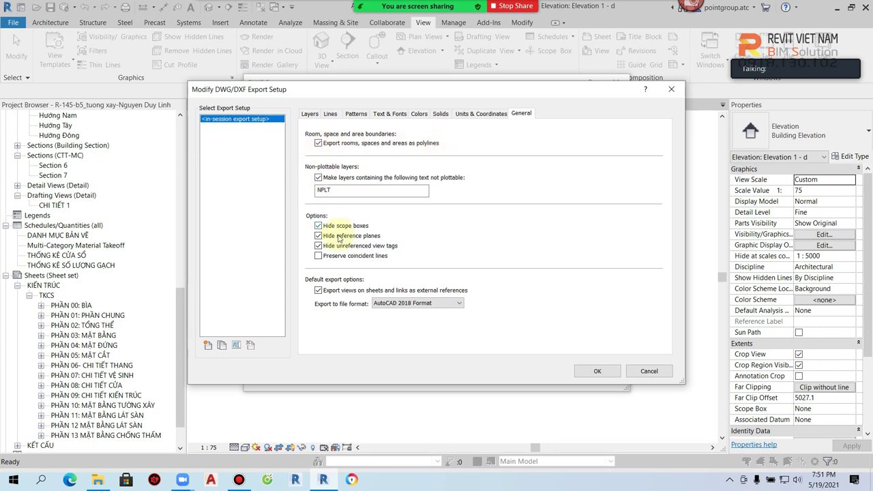
pyautogui.click(481, 113)
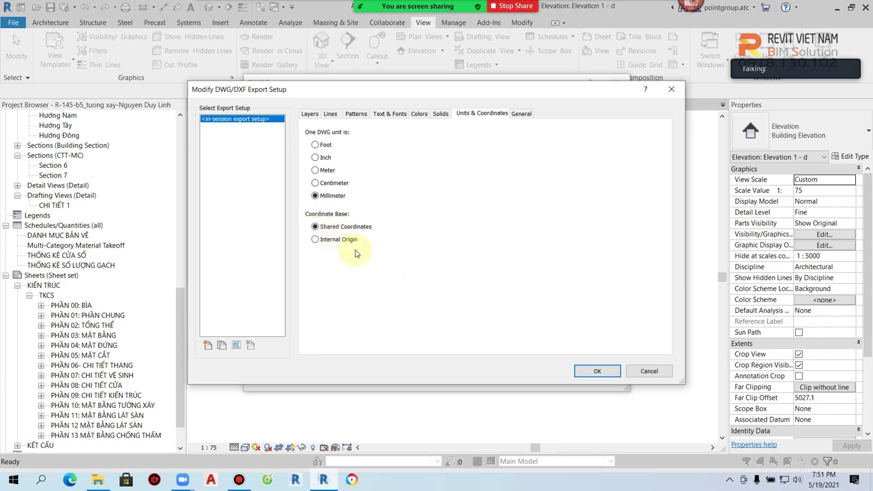
pyautogui.click(441, 114)
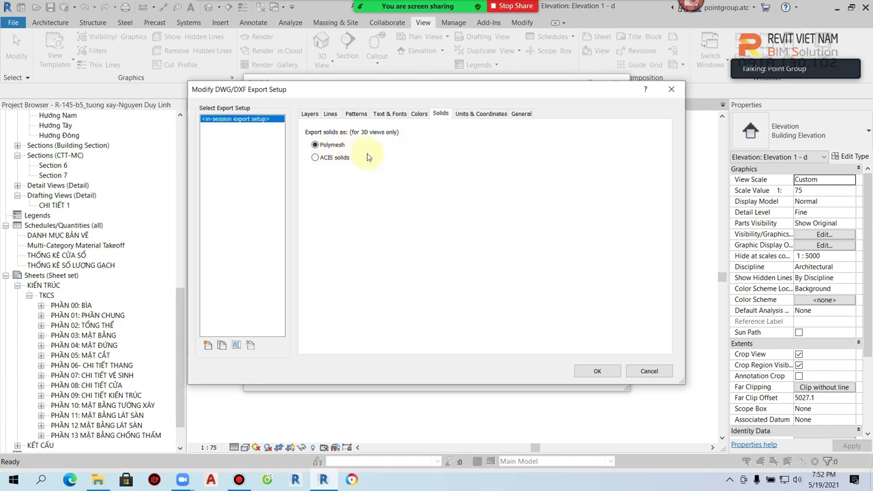
pyautogui.click(428, 113)
pyautogui.click(403, 115)
pyautogui.click(358, 114)
pyautogui.click(330, 113)
pyautogui.click(309, 114)
pyautogui.click(560, 157)
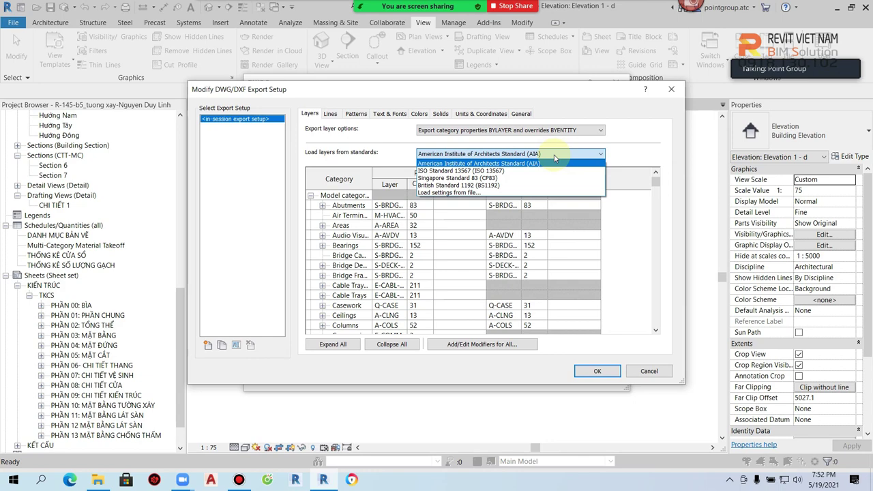
# Replace the export layers with the standard from B:\0- DOCUMENT\03- XUAT CAD\export cad.txt
pyautogui.click(476, 193)
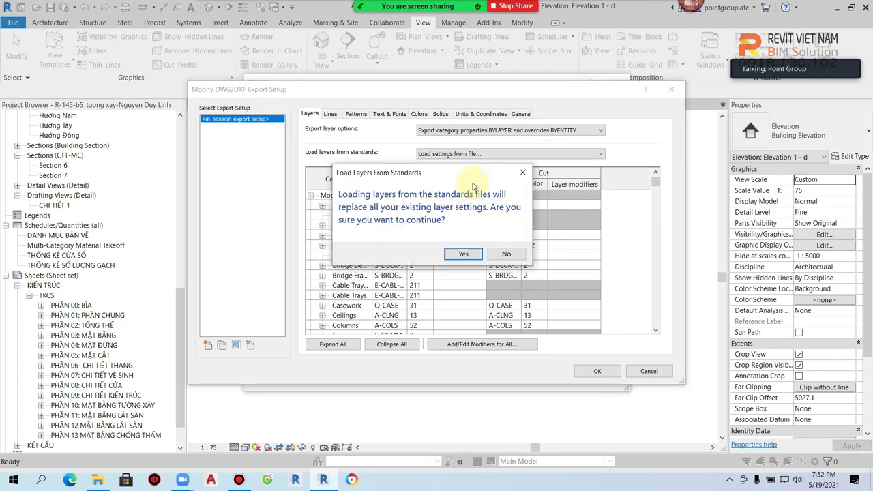
pyautogui.click(464, 251)
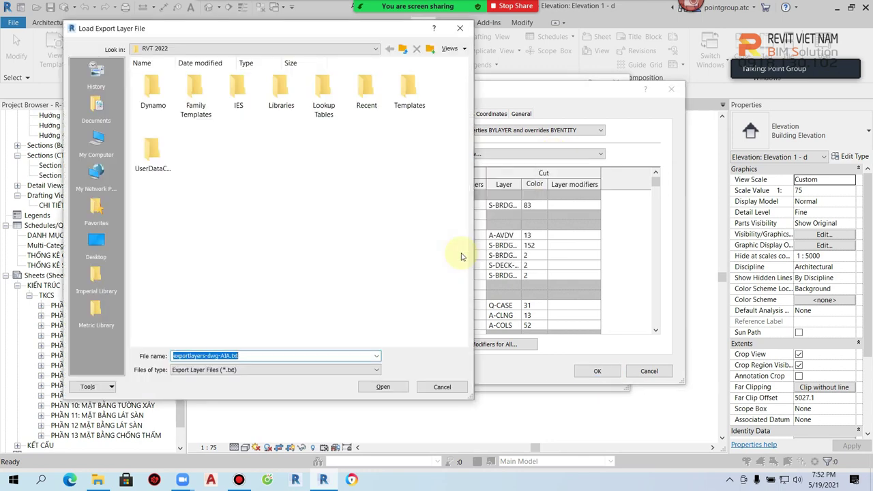
pyautogui.click(96, 142)
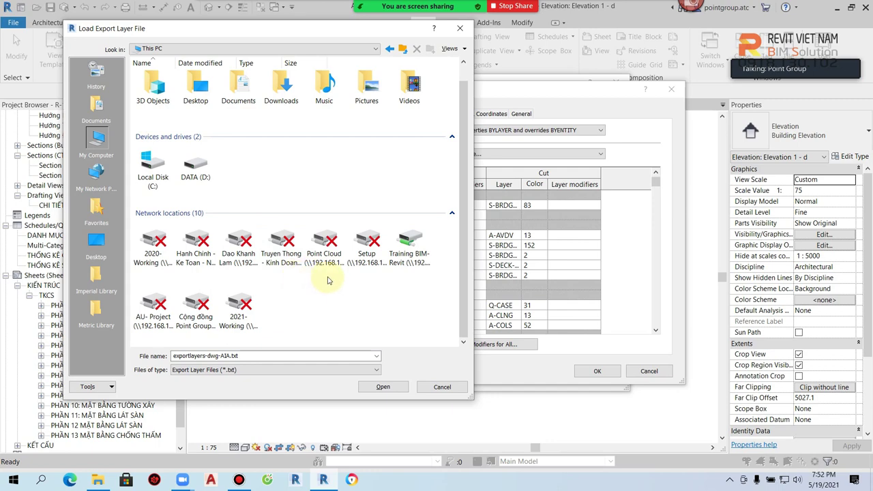
pyautogui.doubleClick(154, 249)
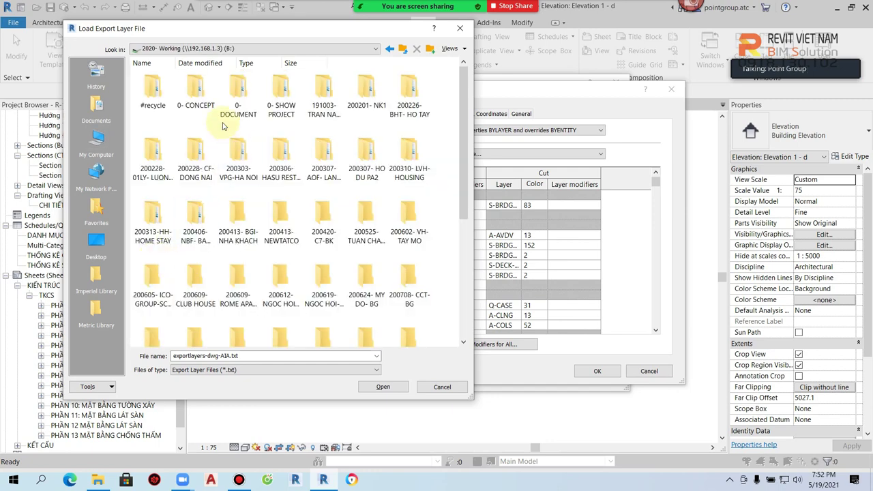
pyautogui.click(455, 48)
pyautogui.click(464, 61)
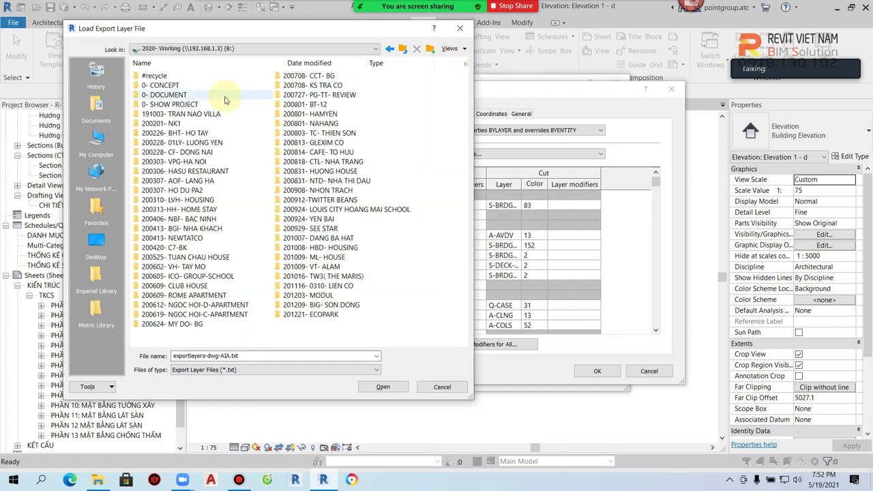
pyautogui.doubleClick(174, 95)
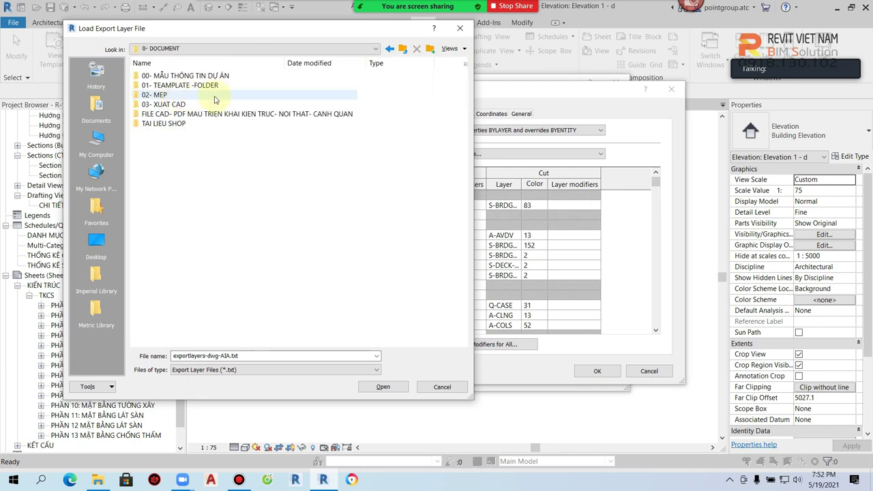
pyautogui.doubleClick(178, 105)
pyautogui.click(171, 75)
pyautogui.click(383, 387)
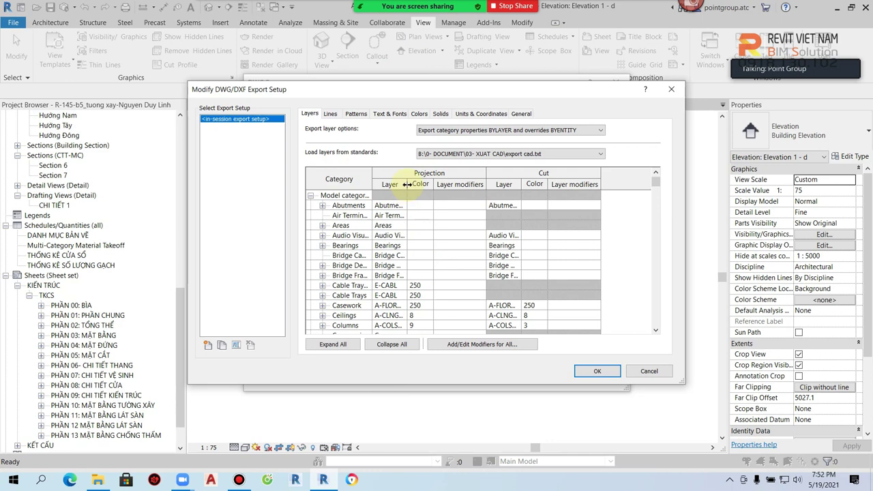
# Review the loaded layer names such as A-WALL and S-RBAR, then accept the setup
pyautogui.moveTo(443, 184); pyautogui.dragTo(445, 184)
pyautogui.scroll(-1, 454, 273)
pyautogui.scroll(-1, 426, 307)
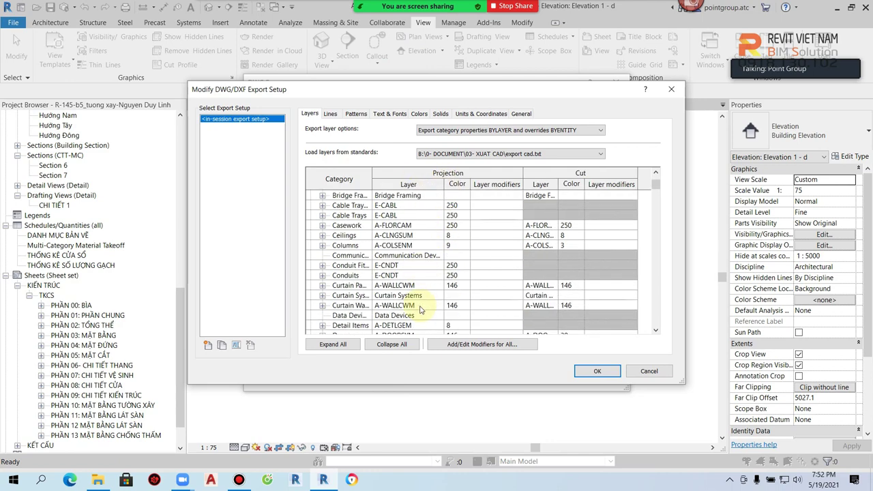
pyautogui.scroll(-1, 423, 312)
pyautogui.scroll(-3, 423, 313)
pyautogui.scroll(-2, 424, 313)
pyautogui.scroll(-3, 426, 315)
pyautogui.scroll(-2, 426, 317)
pyautogui.scroll(-3, 426, 317)
pyautogui.scroll(-2, 426, 311)
pyautogui.scroll(2, 425, 304)
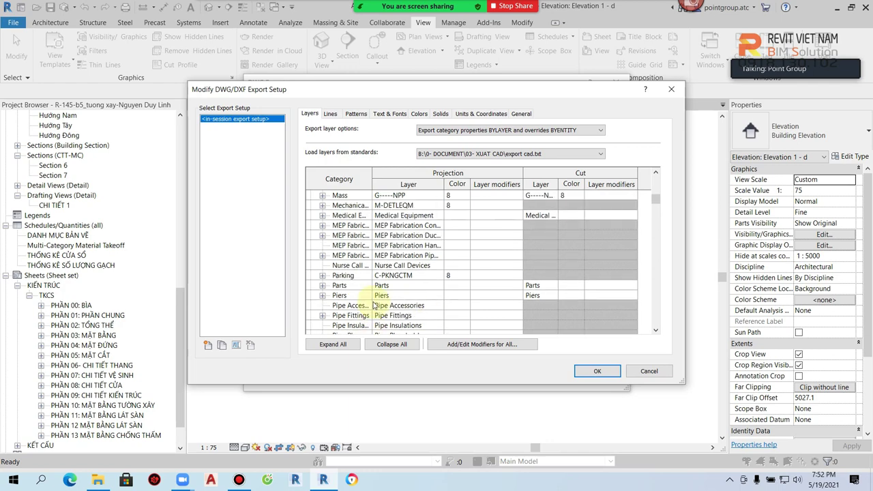
pyautogui.scroll(-2, 425, 298)
pyautogui.scroll(-4, 425, 299)
pyautogui.scroll(-3, 425, 300)
pyautogui.scroll(-4, 426, 304)
pyautogui.scroll(-2, 428, 307)
pyautogui.scroll(-4, 428, 309)
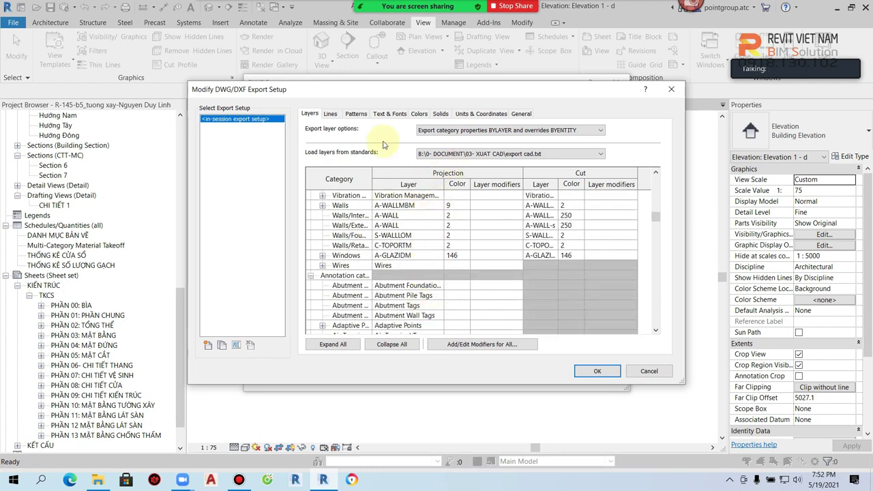
pyautogui.scroll(-2, 410, 287)
pyautogui.scroll(-3, 420, 303)
pyautogui.scroll(-2, 423, 305)
pyautogui.scroll(-1, 425, 306)
pyautogui.scroll(-4, 424, 306)
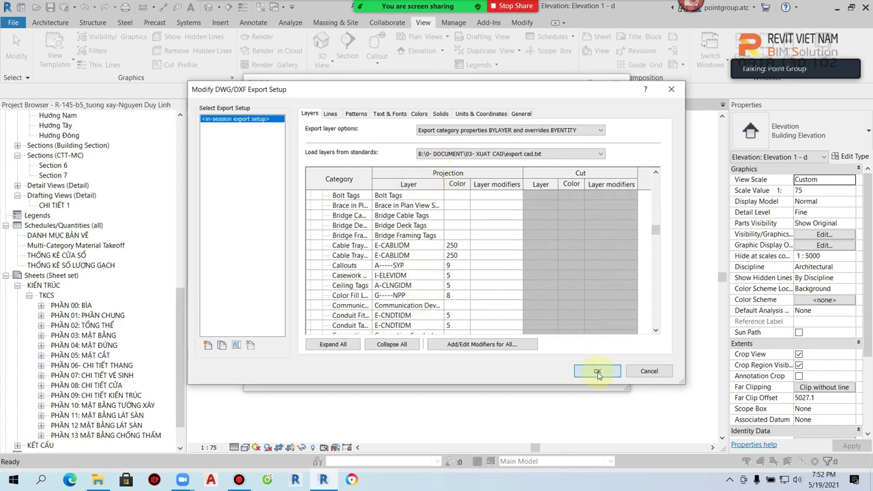
pyautogui.click(598, 372)
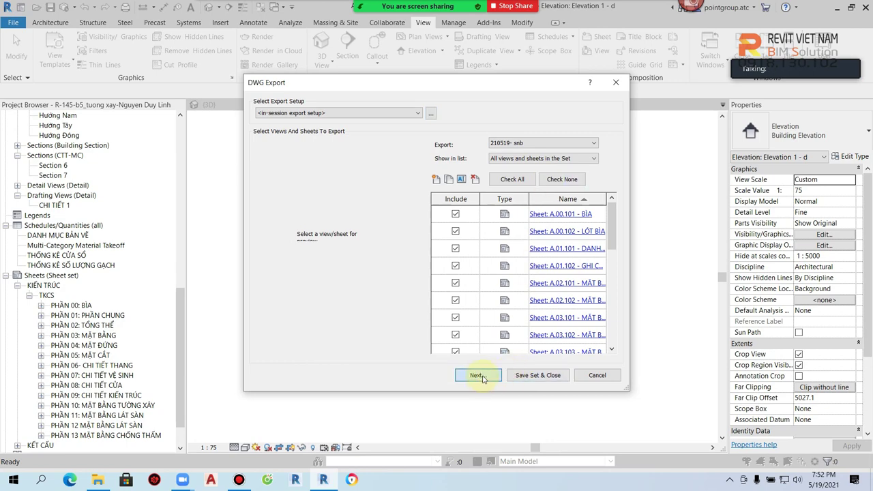
# Check the available DWG versions at the save step, then back out to the sheet list
pyautogui.click(478, 376)
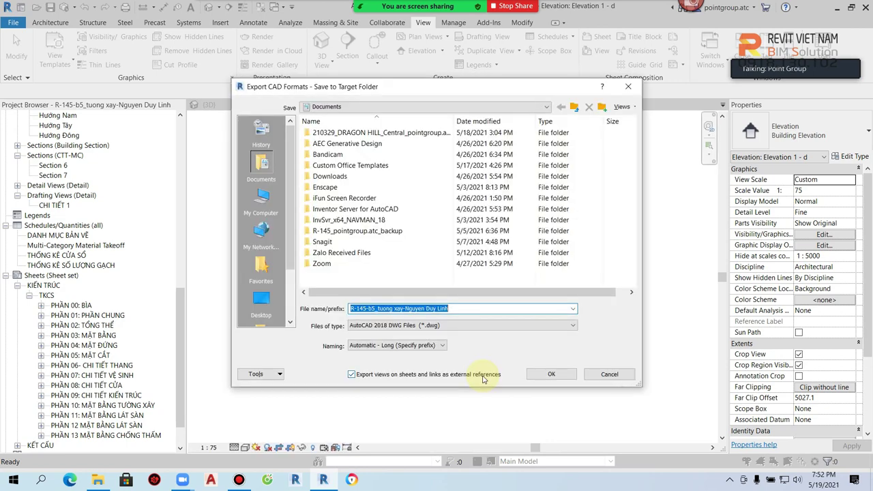
pyautogui.click(419, 325)
pyautogui.click(550, 260)
pyautogui.click(610, 374)
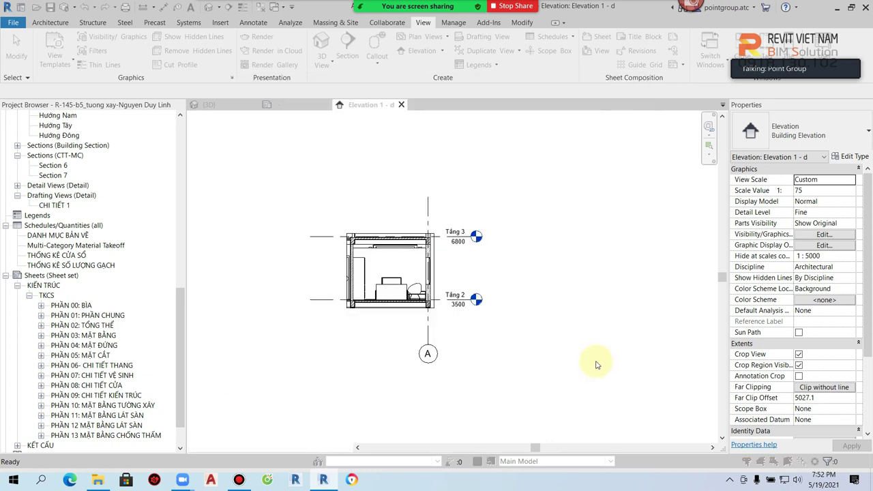
# Set the export setup's file format to AutoCAD 2007 Format and continue to saving
pyautogui.click(431, 114)
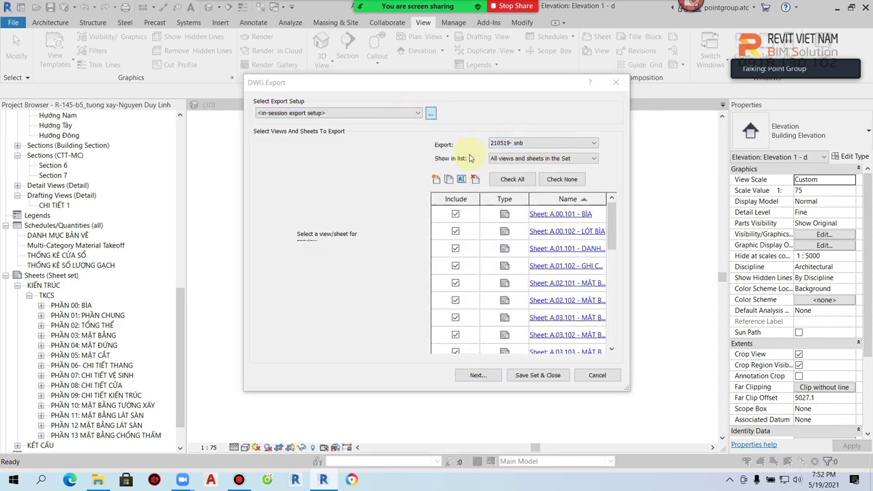
pyautogui.click(524, 114)
pyautogui.click(417, 303)
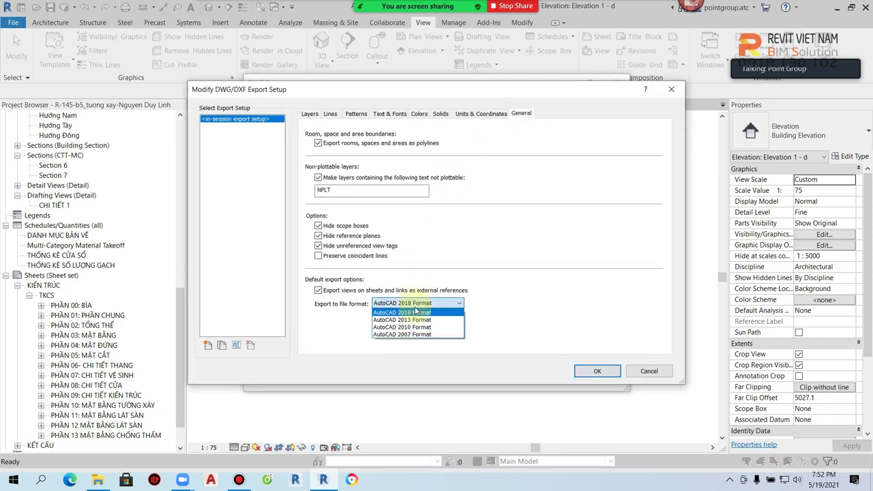
pyautogui.click(418, 335)
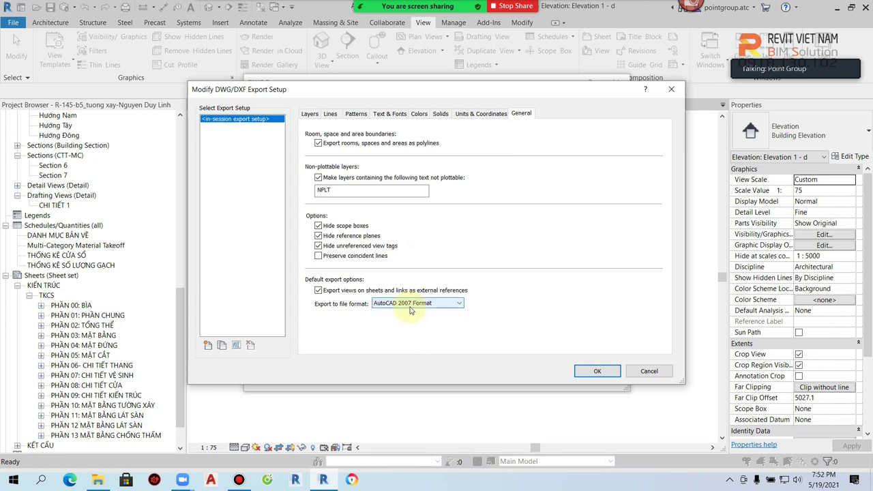
pyautogui.click(597, 371)
pyautogui.click(480, 379)
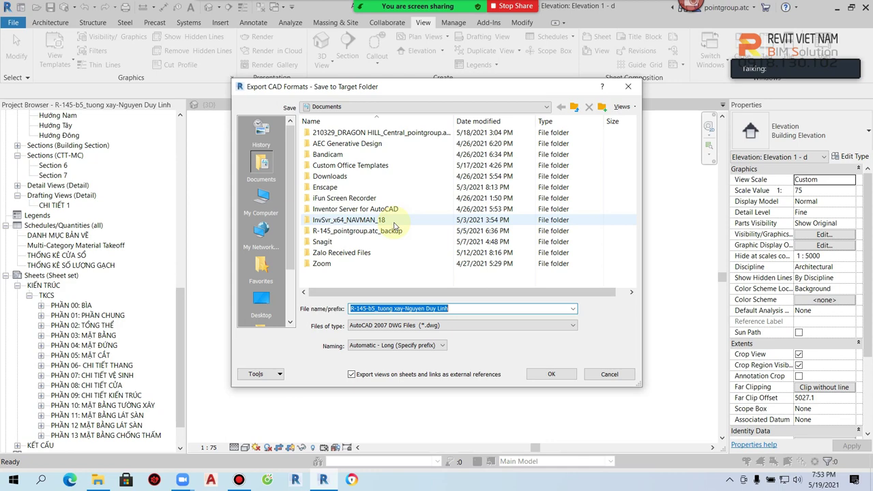
# Export the DWG sheets into the 12- Output\CAD folder on the Training BIM- Revit drive
pyautogui.click(262, 198)
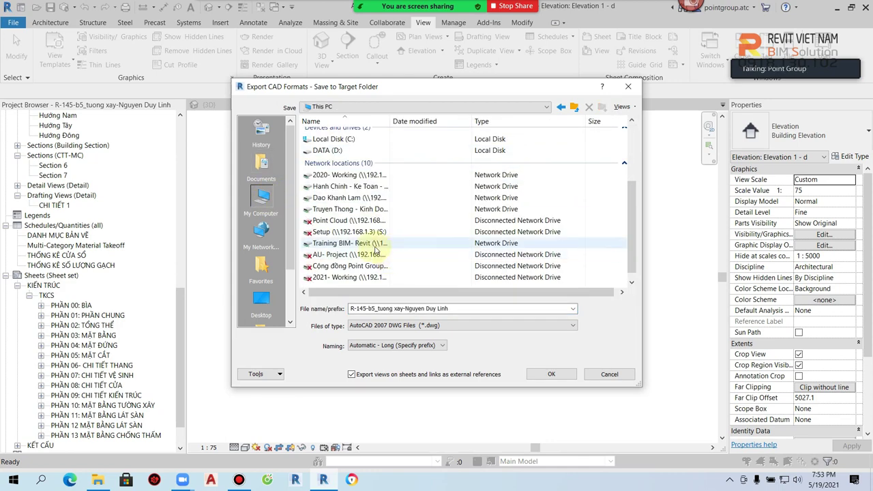
pyautogui.doubleClick(350, 243)
pyautogui.doubleClick(357, 243)
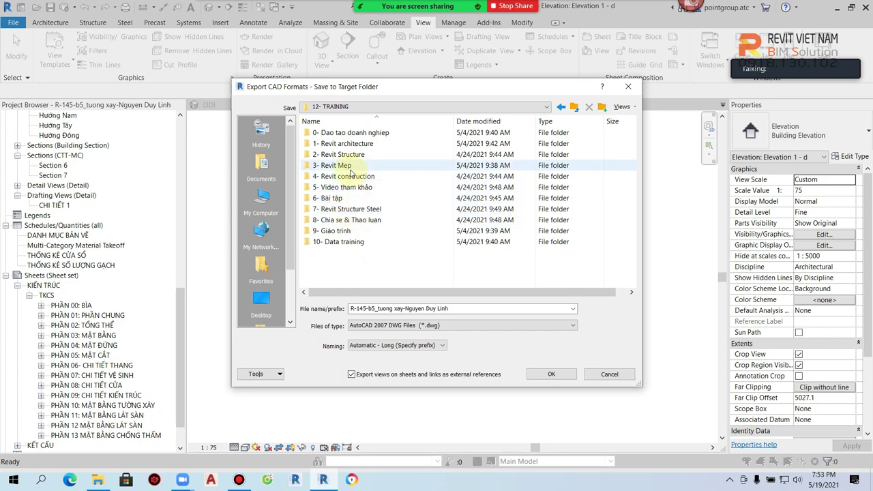
pyautogui.doubleClick(351, 144)
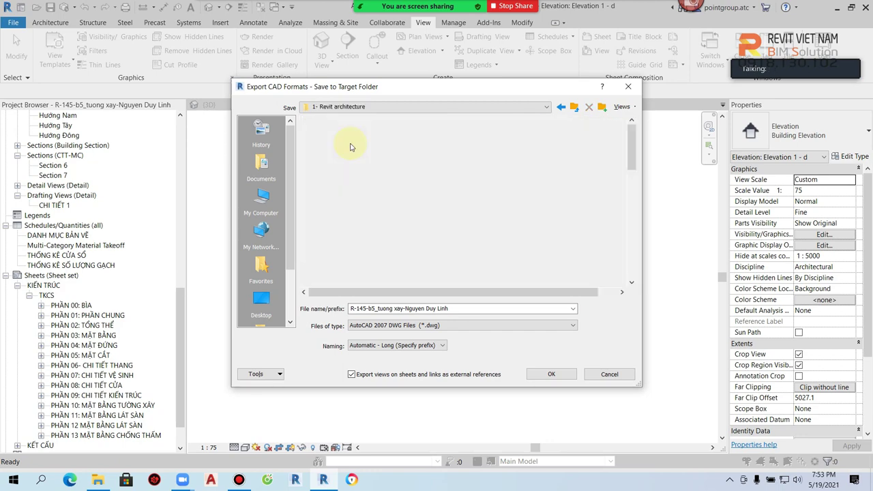
pyautogui.scroll(-5, 360, 220)
pyautogui.scroll(-5, 380, 273)
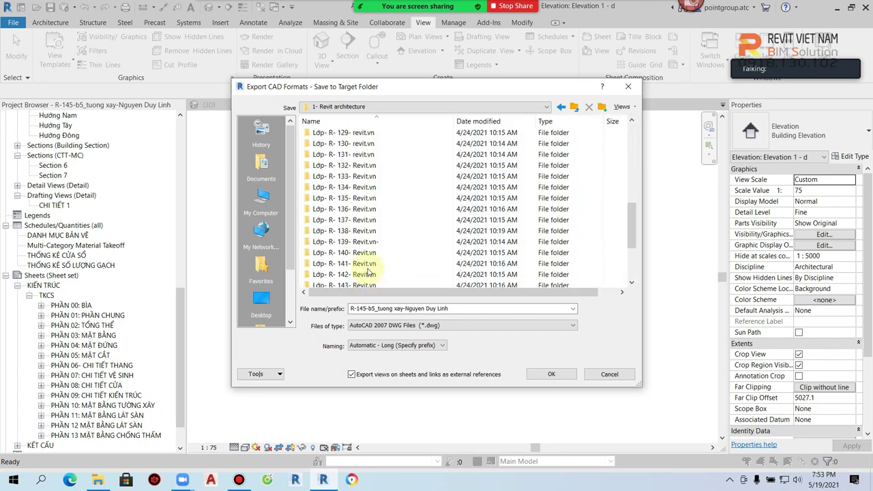
pyautogui.scroll(-2, 368, 272)
pyautogui.doubleClick(360, 244)
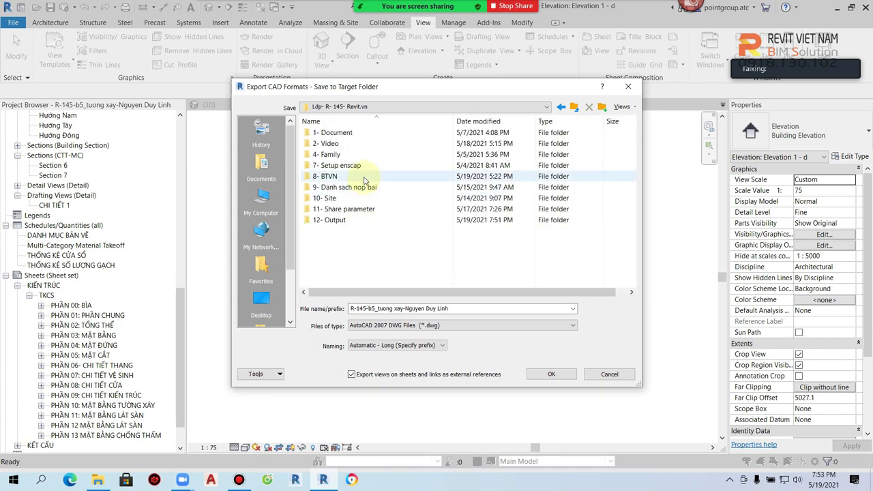
pyautogui.doubleClick(341, 224)
pyautogui.doubleClick(337, 133)
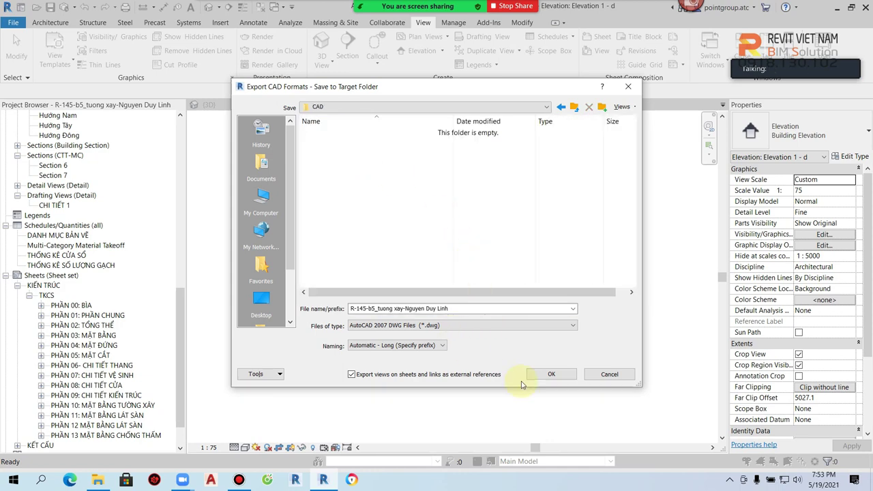
pyautogui.click(540, 380)
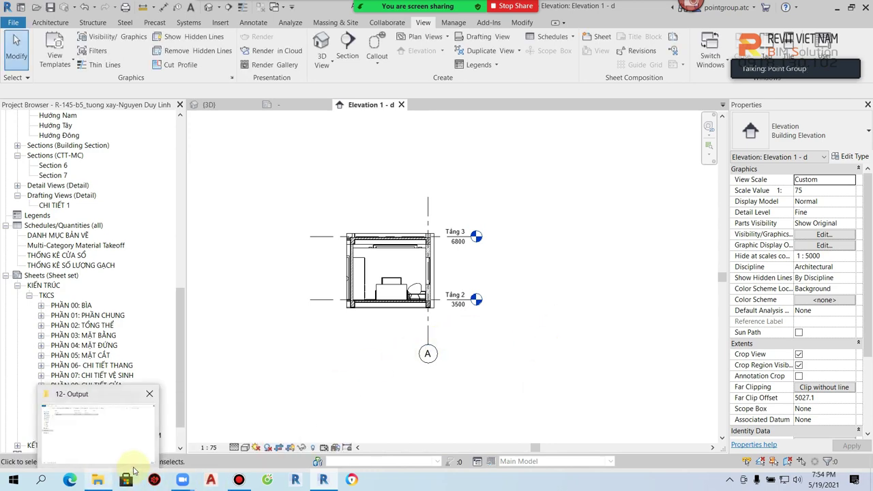
pyautogui.click(104, 485)
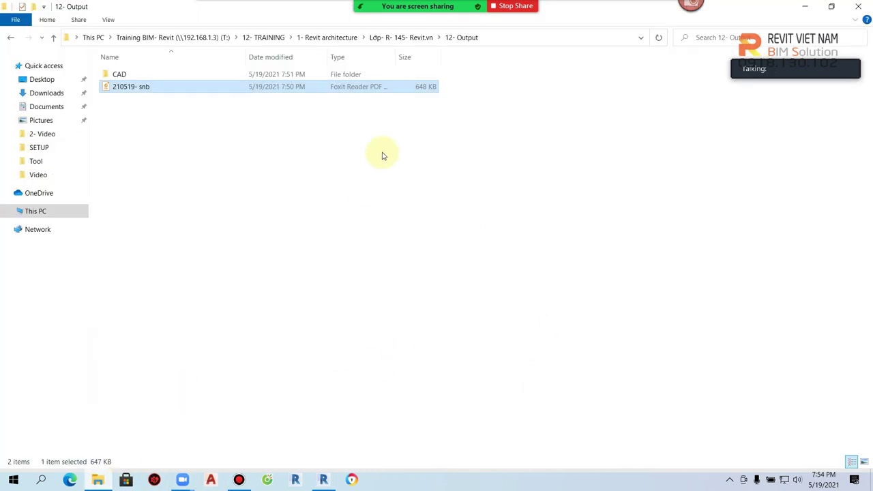
# Open the CAD folder and widen the Name column to read the 46 exported DWG and PCP files
pyautogui.doubleClick(150, 74)
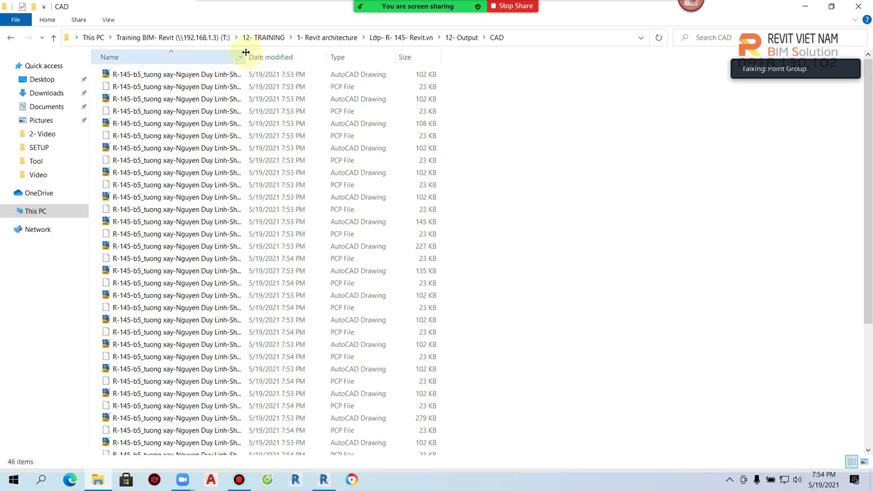
pyautogui.moveTo(245, 55); pyautogui.dragTo(355, 56)
pyautogui.scroll(-5, 272, 273)
pyautogui.scroll(5, 335, 171)
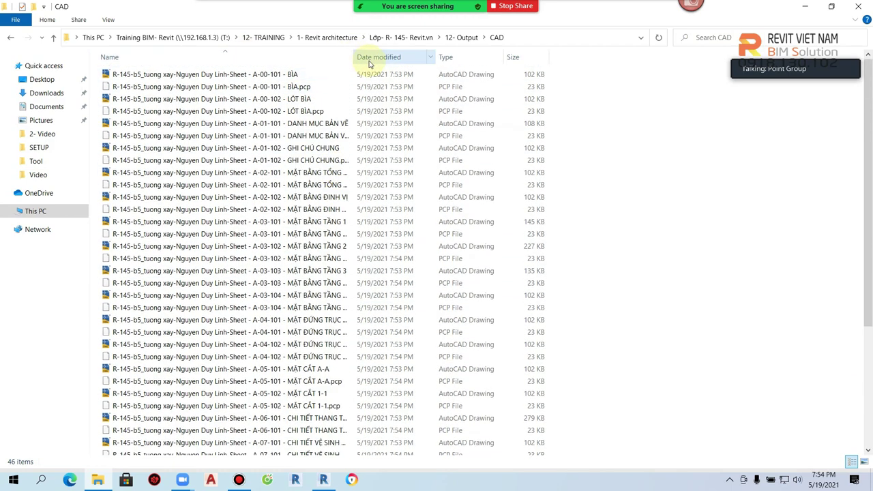
pyautogui.doubleClick(355, 56)
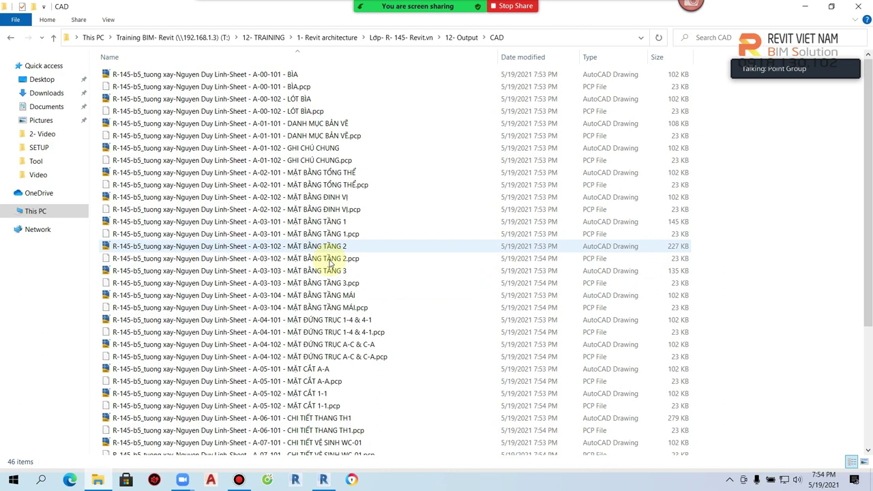
pyautogui.click(334, 223)
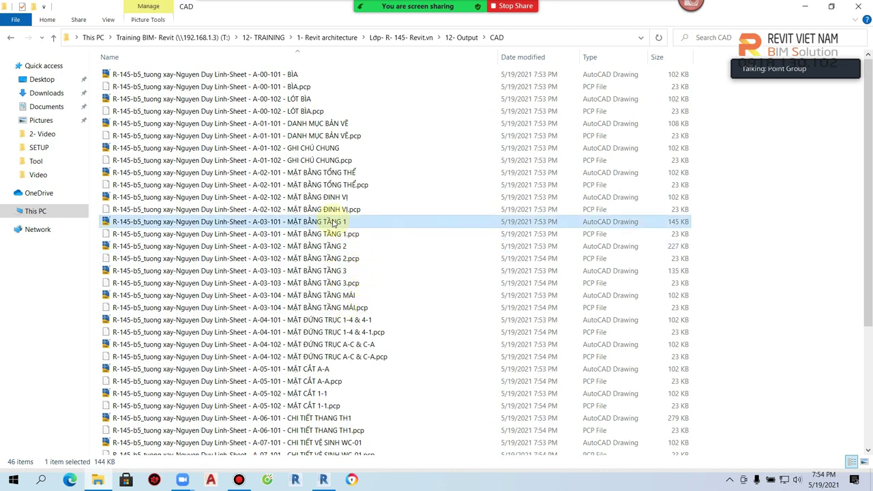